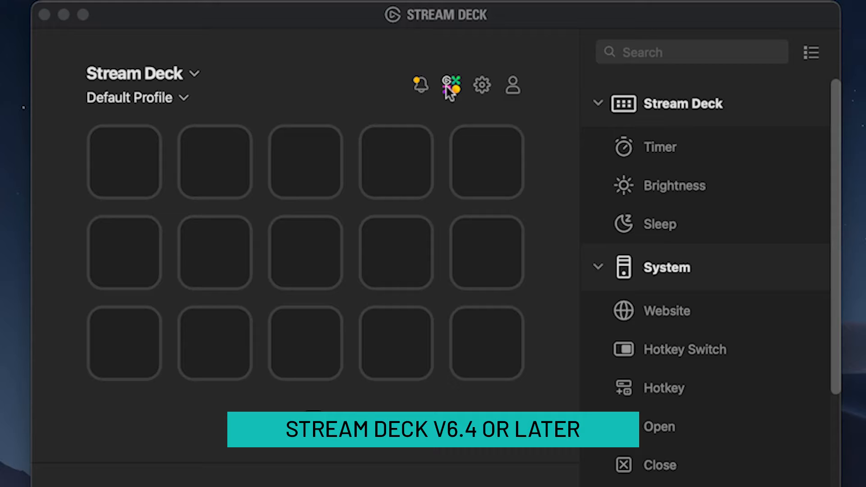
Step: Open the Elgato Marketplace from Stream Deck, search for "midi", and open the Midi plugin by Trevliga Spel
left_click(446, 88)
left_click(350, 105)
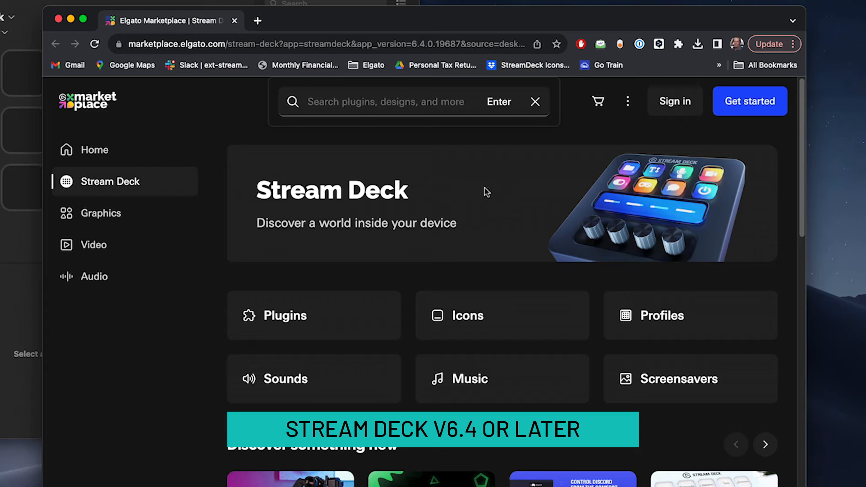
type("midi")
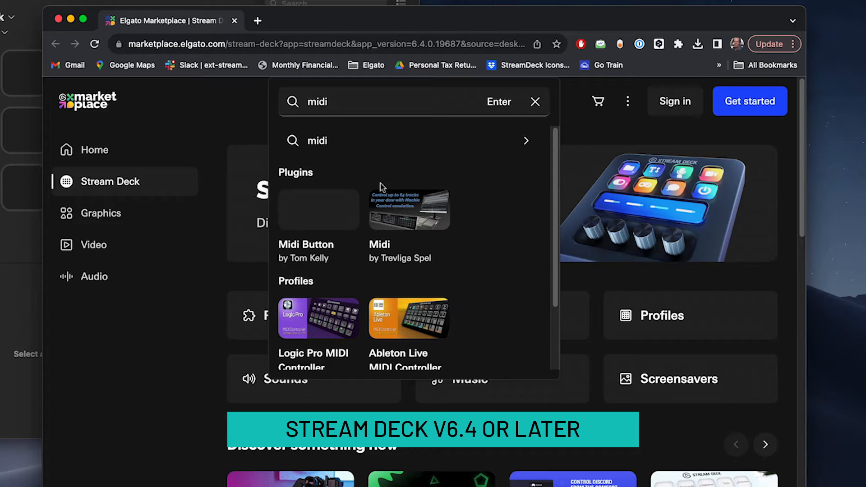
left_click(416, 222)
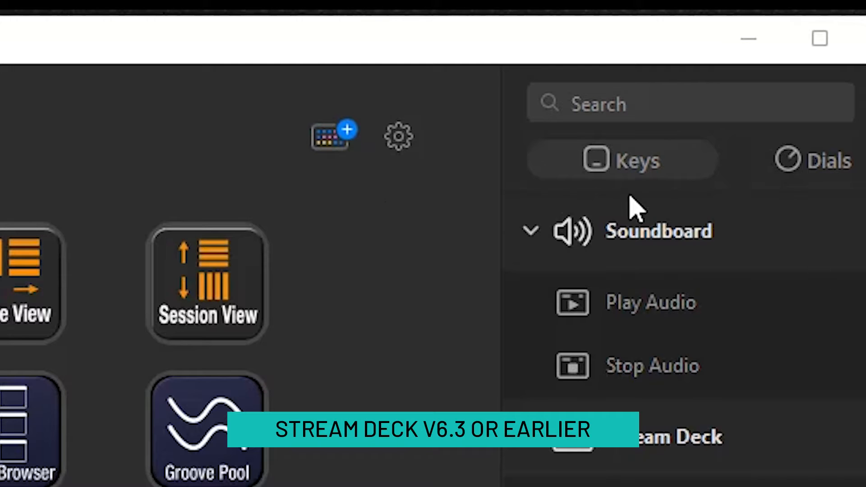
Step: Open the Stream Deck Store in the earlier software version and search its plugins for "midi"
left_click(325, 147)
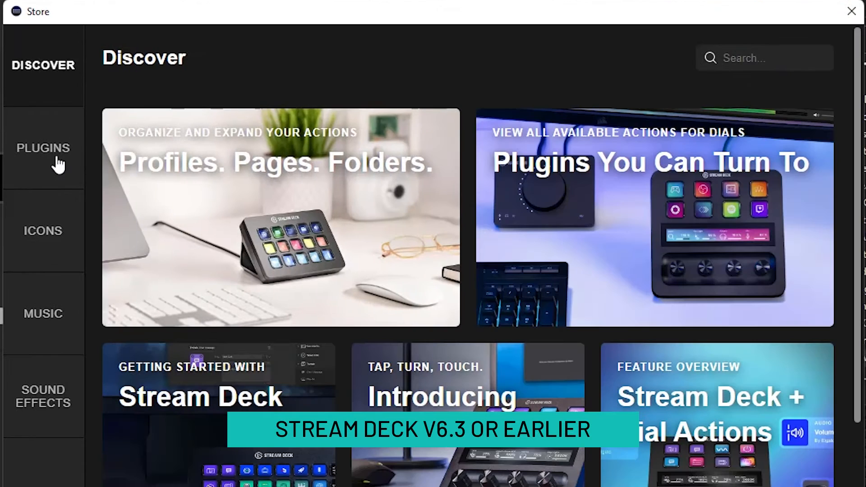
left_click(58, 165)
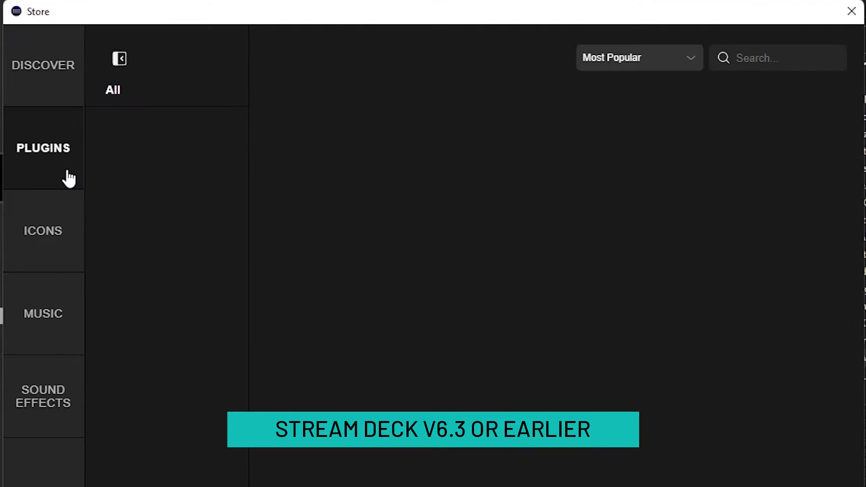
left_click(750, 51)
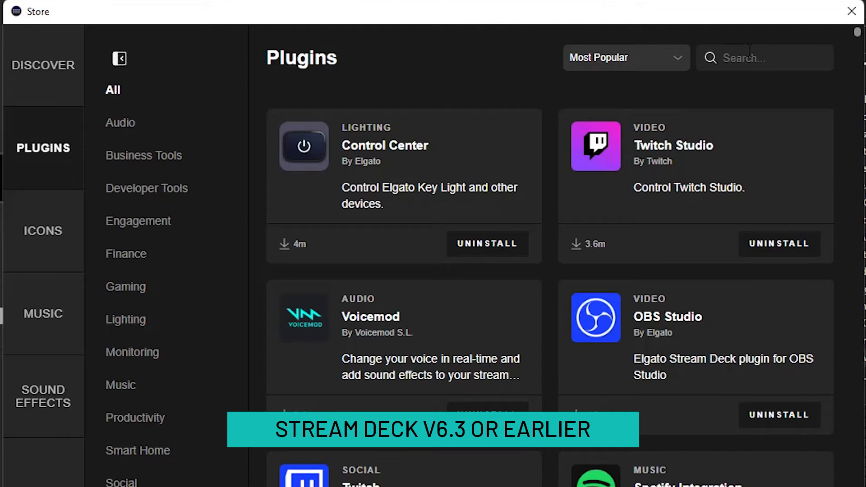
type("midi")
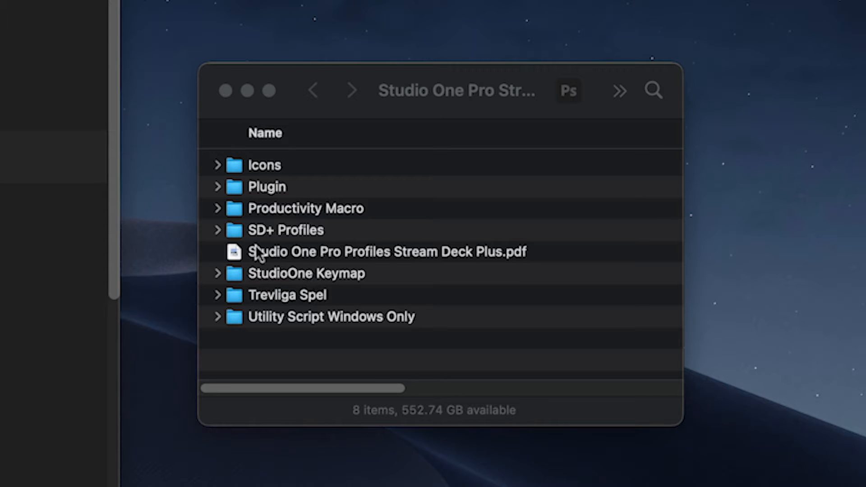
Step: Expand the Plugin and Trevliga Spel folders in the Studio One Pro Stream Deck Plus download to view their contents
left_click(238, 186)
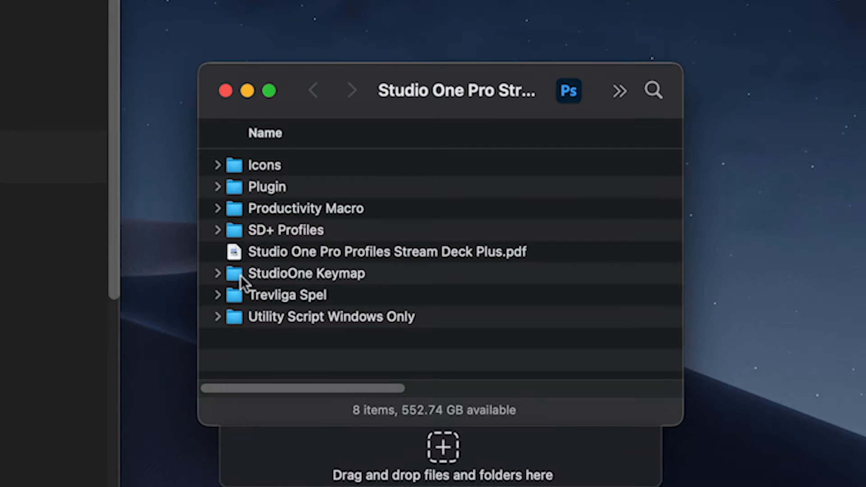
left_click(218, 187)
left_click(218, 296)
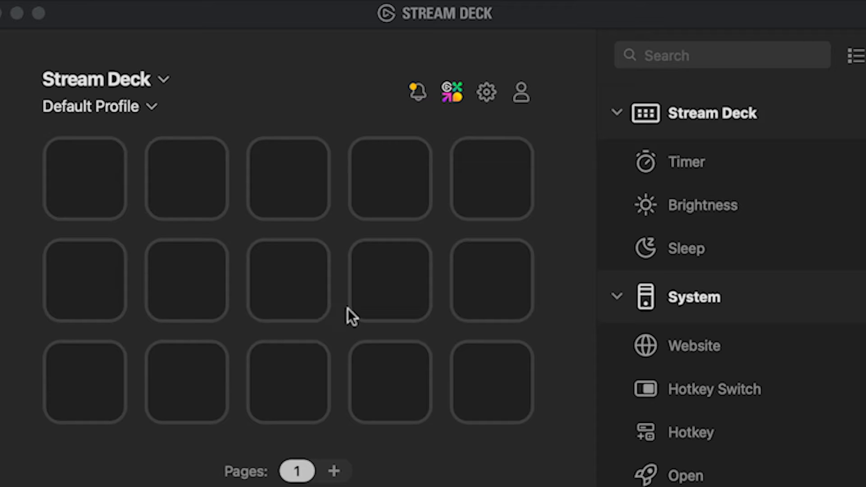
Step: Switch the selected device to Stream Deck + in the Stream Deck software
left_click(144, 85)
left_click(161, 150)
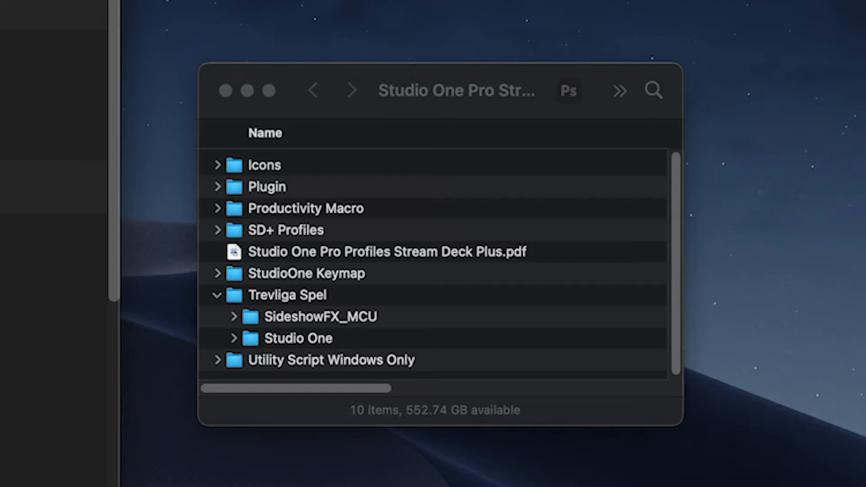
Step: Collapse the Trevliga Spel folder in the download's Finder window and select it
left_click(215, 294)
left_click(215, 294)
left_click(215, 293)
left_click(215, 293)
left_click(260, 294)
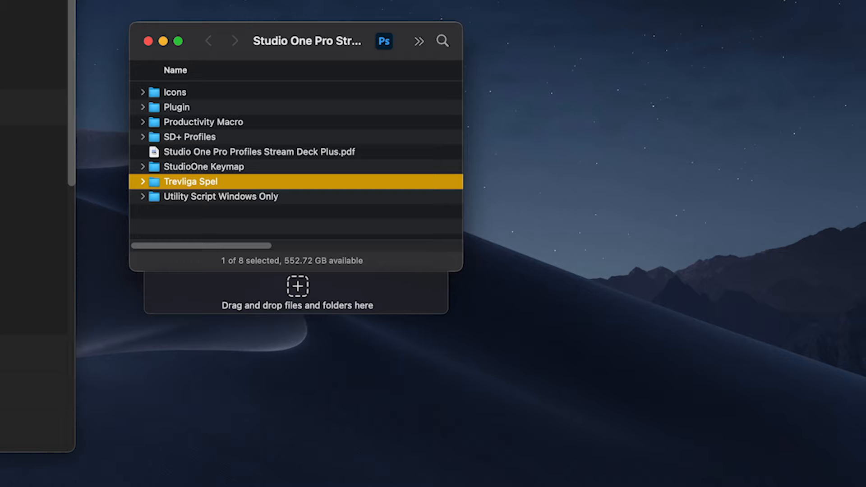
Step: Open the local Documents folder in a second Finder window and select the Trevliga Spel folder there
left_click(740, 486)
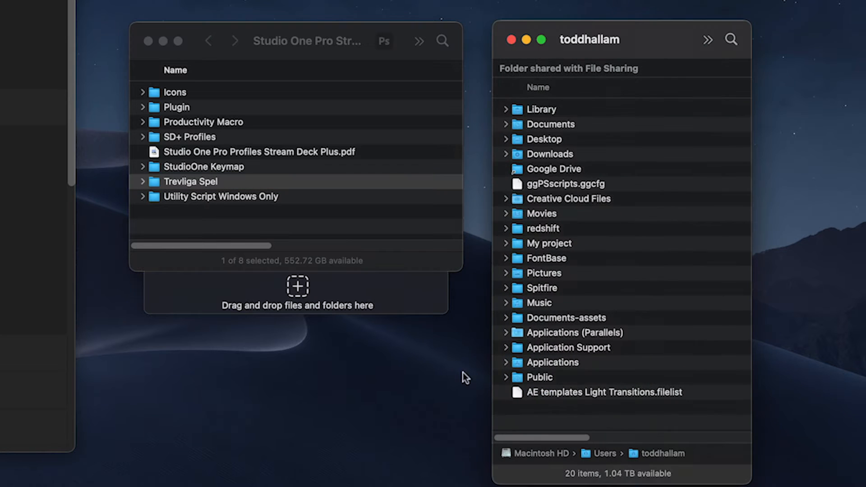
double_click(532, 126)
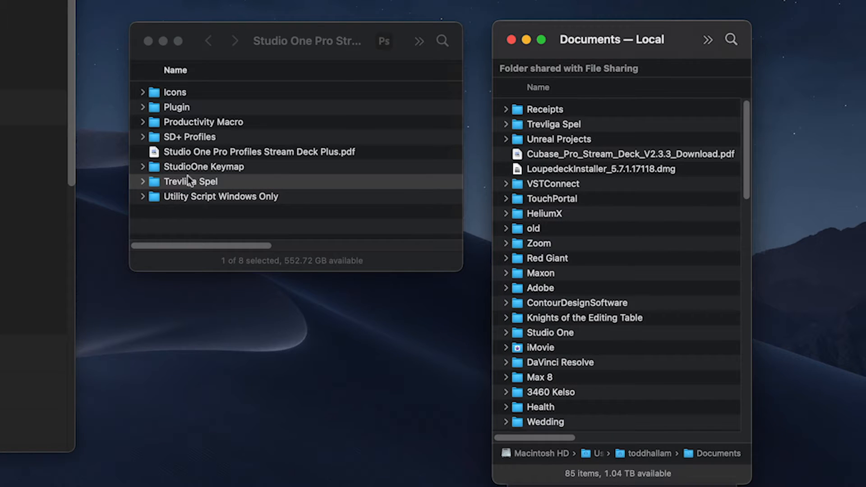
mouse_move(161, 185)
left_mouse_down()
mouse_move(662, 303)
mouse_move(695, 282)
mouse_move(140, 189)
mouse_move(167, 181)
mouse_move(159, 181)
left_mouse_up()
left_click(689, 96)
left_click(566, 119)
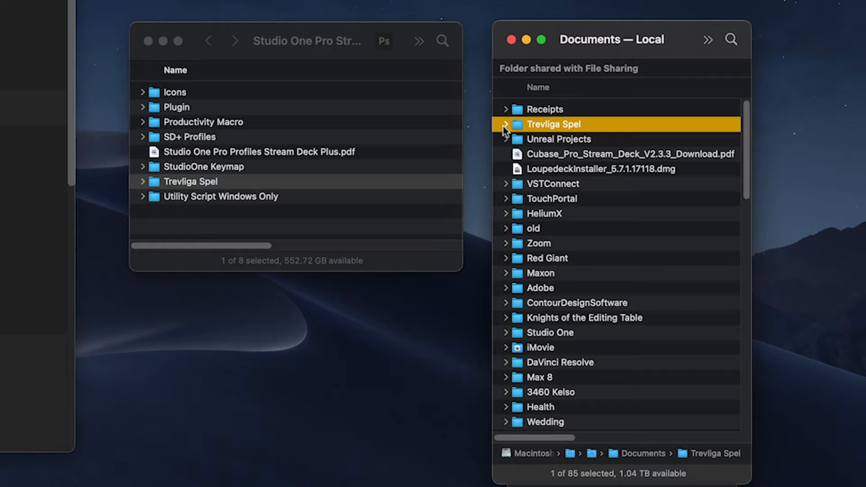
Step: Expand the downloaded Trevliga Spel folder and select its SideshowFX_MCU and Studio One subfolders
left_click(143, 182)
left_click(192, 198)
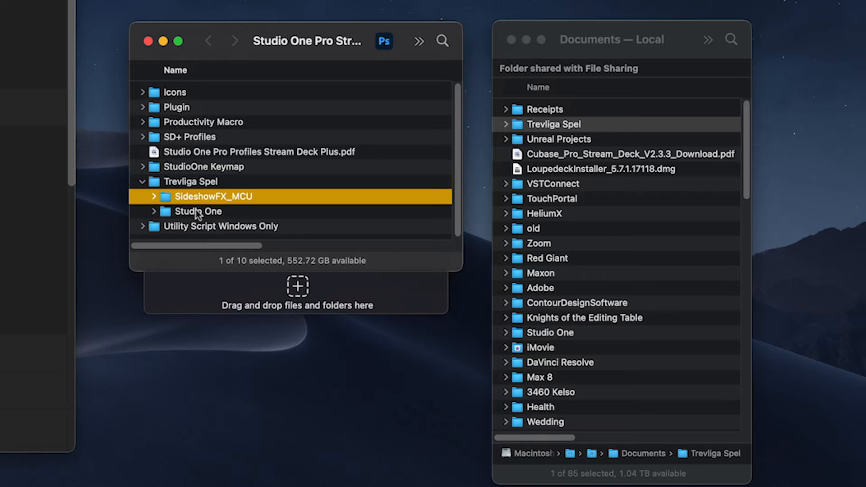
left_click(196, 212, "shift")
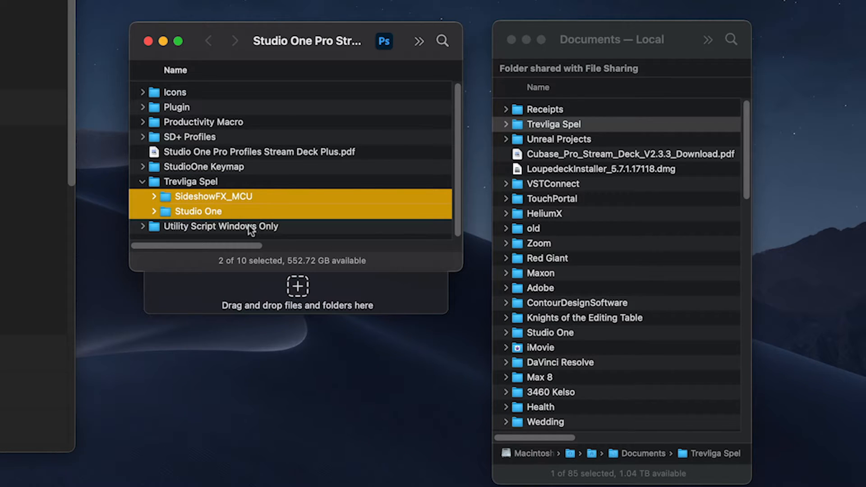
left_click(253, 209)
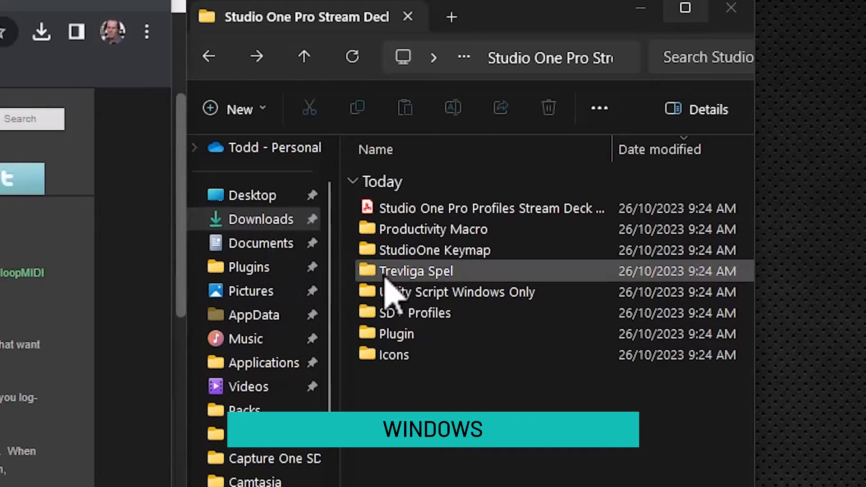
Step: In Windows File Explorer, look inside the downloaded Trevliga Spel folder and return to its parent folder
left_click(419, 276)
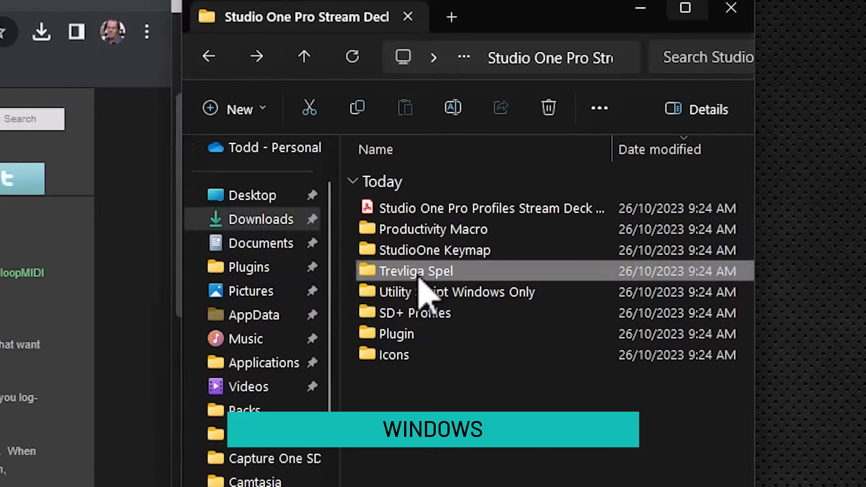
left_click(419, 276)
double_click(504, 274)
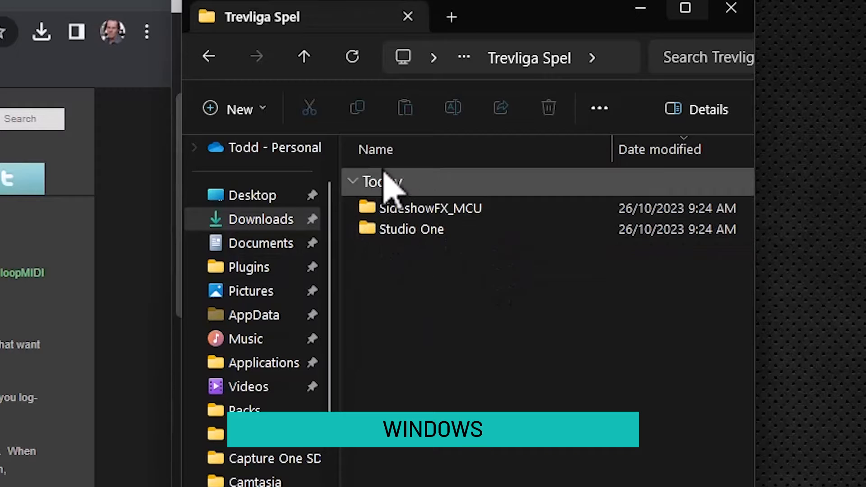
left_click(214, 57)
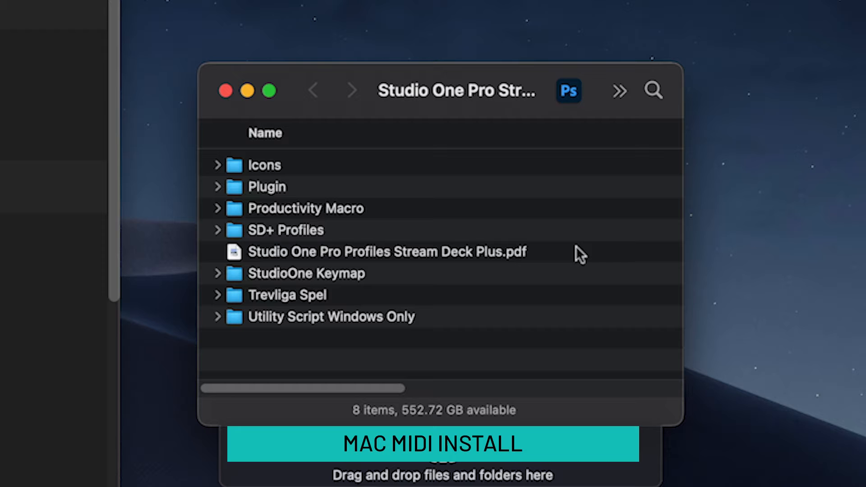
Step: Launch Audio MIDI Setup and select the IAC Driver device in MIDI Studio
key("alt+space")
type("au")
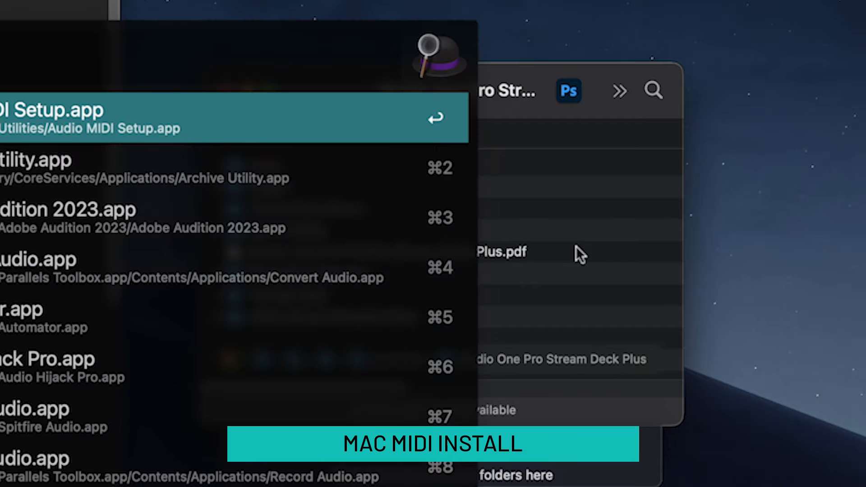
key("Return")
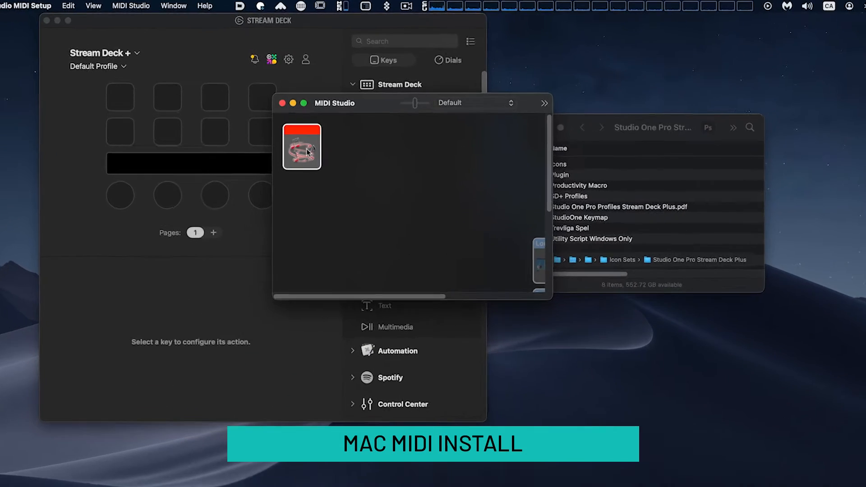
left_click(308, 152)
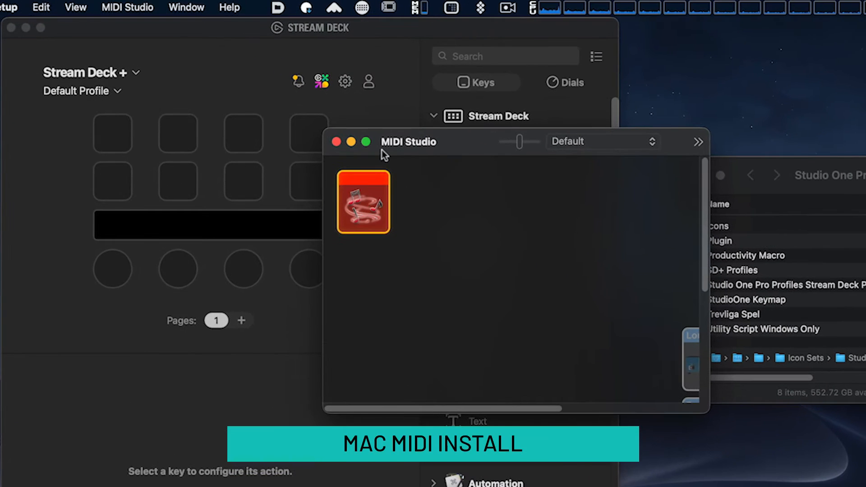
left_click(159, 7)
mouse_move(177, 7)
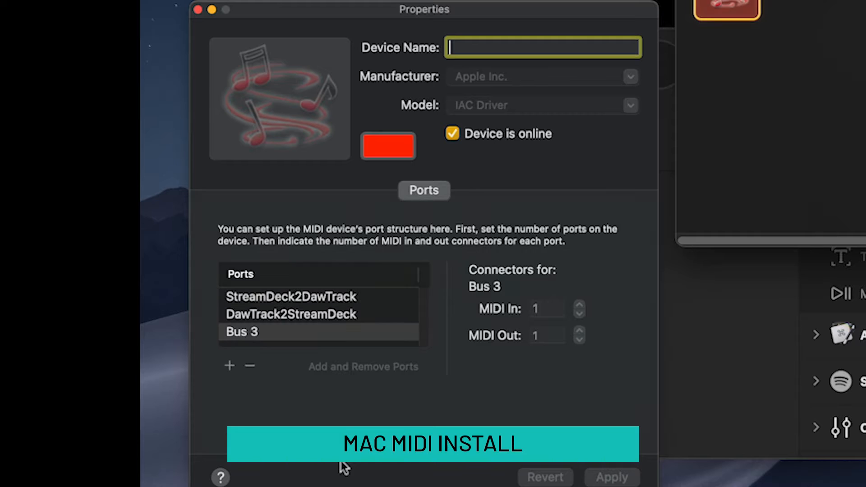
Step: Rename the IAC Driver port Bus 3 as Mackie2Daw
double_click(253, 332)
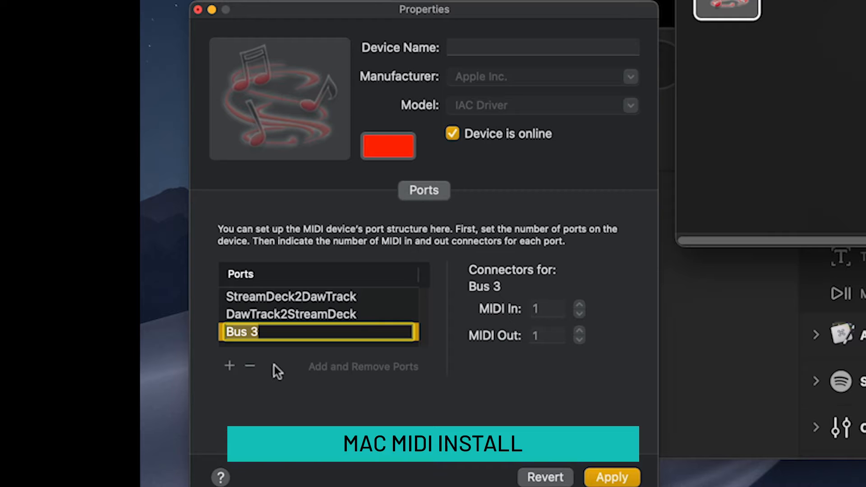
type("Ma")
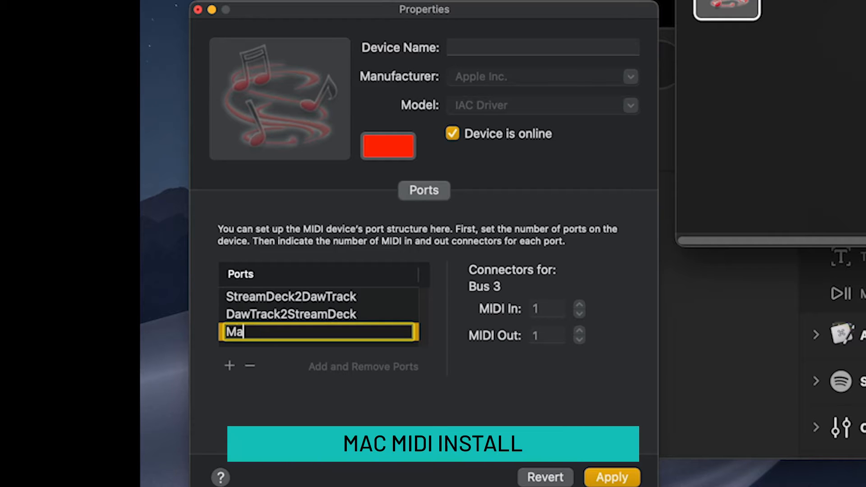
type("ckie2Daw")
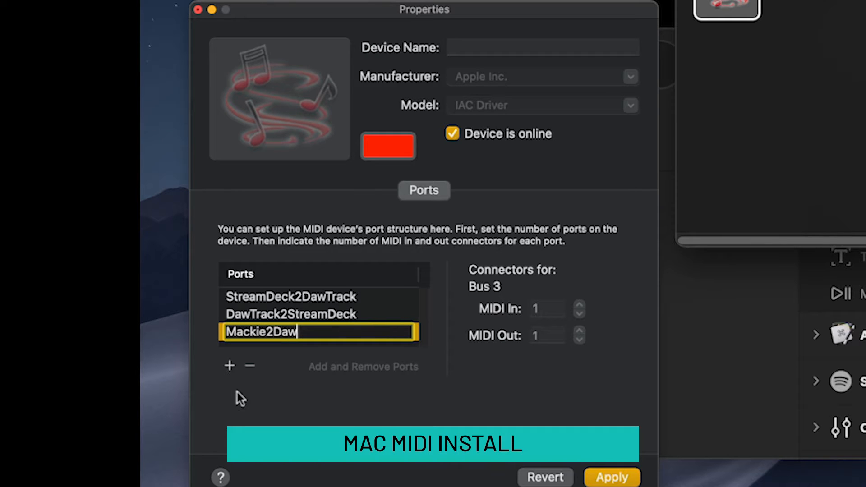
Step: Add another IAC Driver port named Daw2Mackie and apply the port changes
double_click(253, 340)
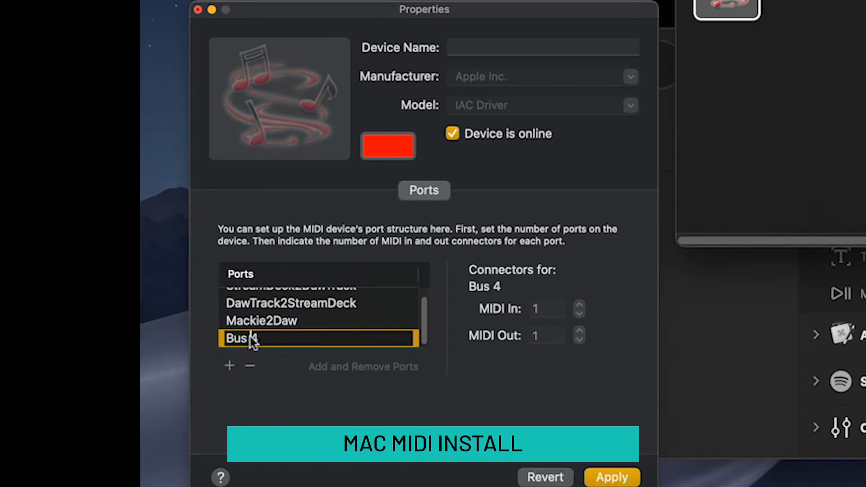
left_click_drag(261, 341, 216, 341)
type("Daw2Mackie")
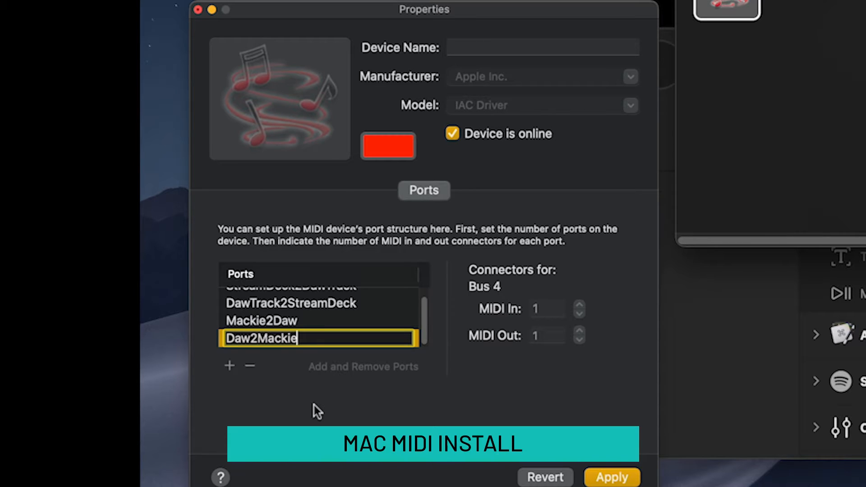
left_click(595, 479)
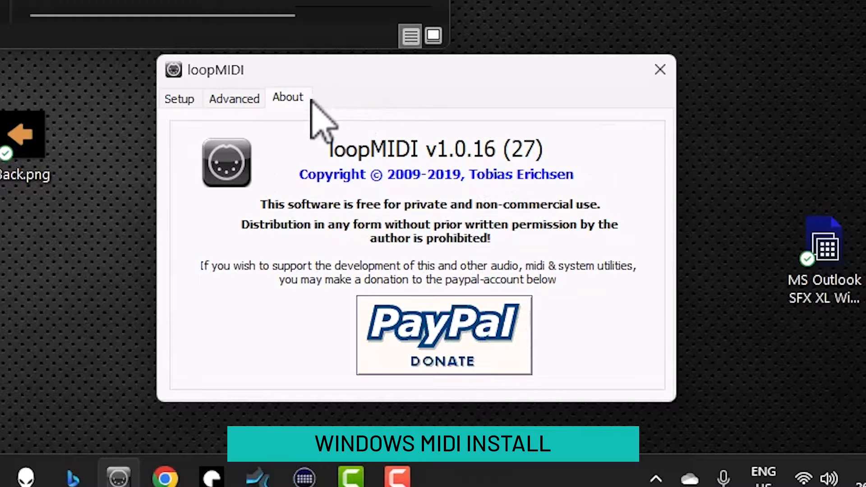
Step: In loopMIDI on Windows, create a loopback MIDI port named Mackie2Daw
left_click(182, 102)
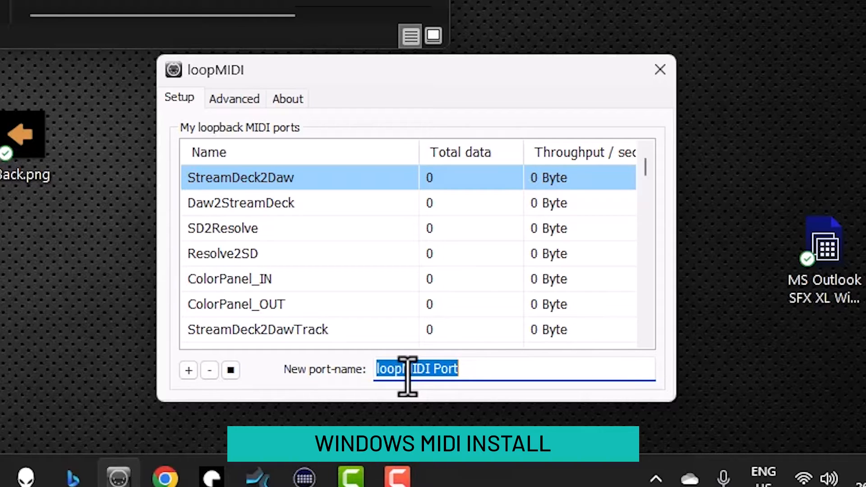
type("Mack")
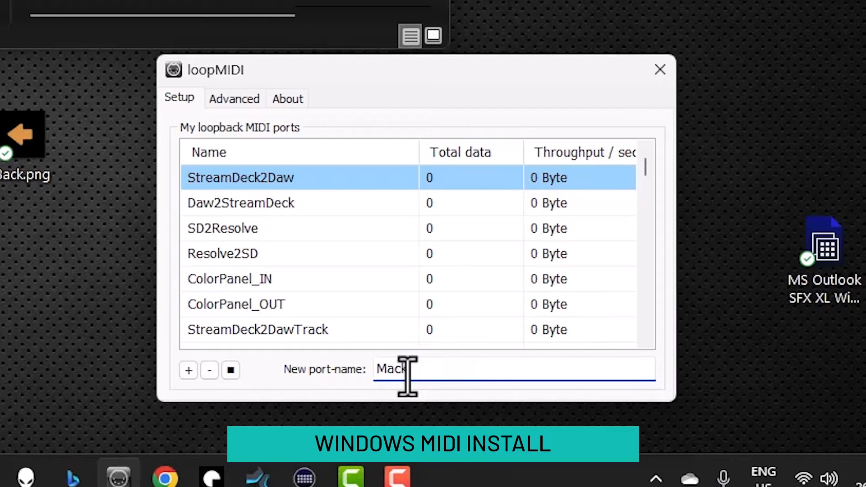
type("ie2Daw")
left_click(188, 370)
Step: Create a second loopback MIDI port named Daw2Mackie and check the end of the port list
left_click_drag(456, 370, 248, 343)
type("Daw2Ma")
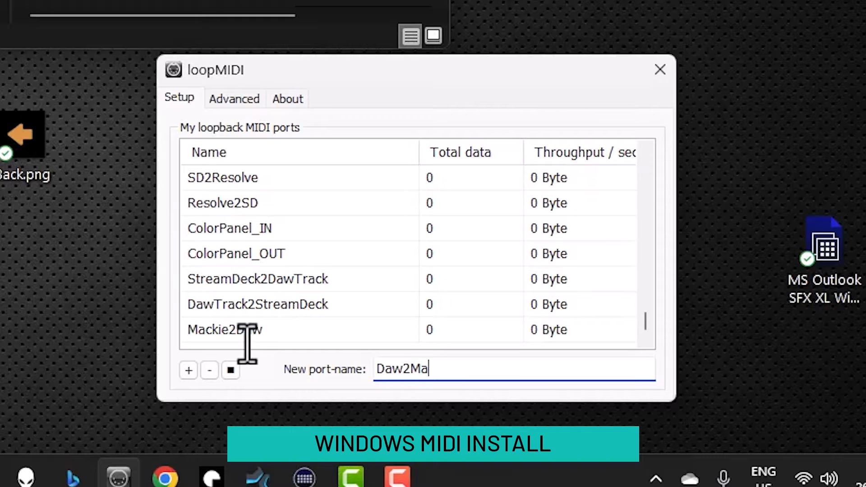
type("ckie")
left_click(189, 370)
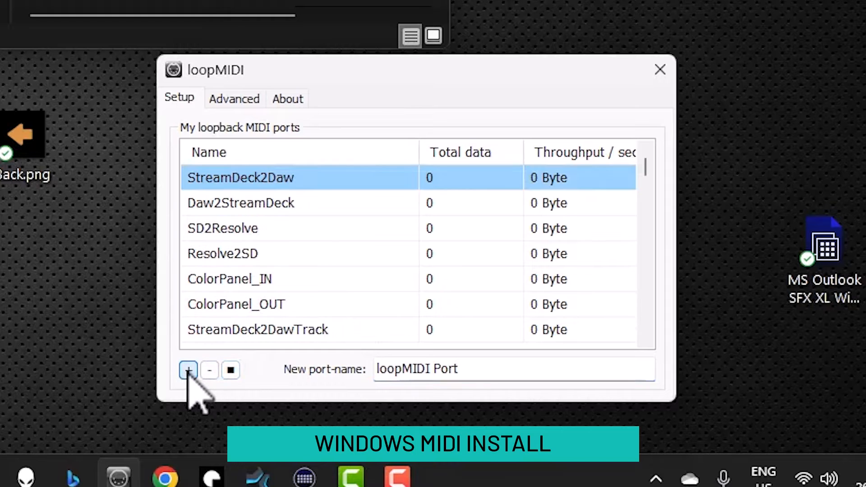
left_click_drag(646, 163, 642, 358)
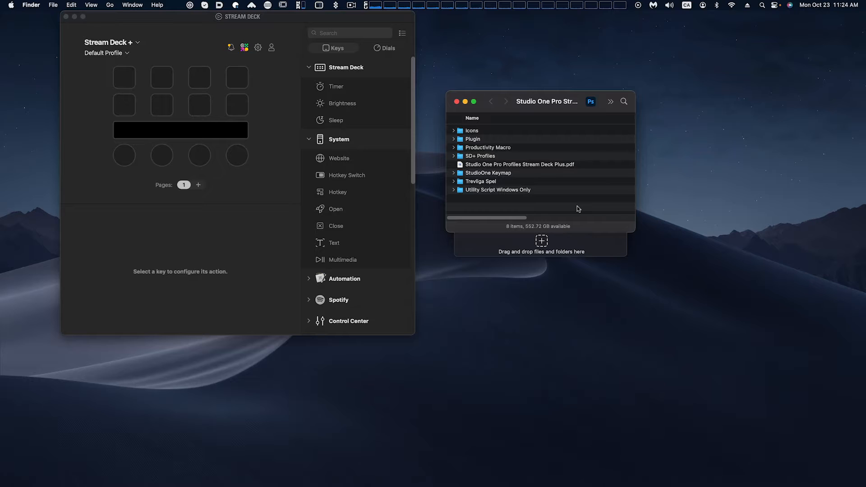
Step: Switch to Studio One and open the Productivity Macro folder in the file-open dialog
key("super+Tab")
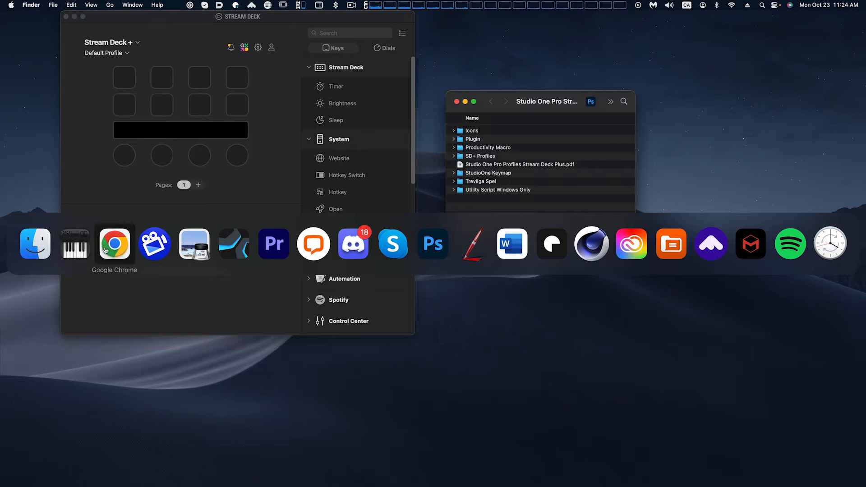
left_click(234, 254)
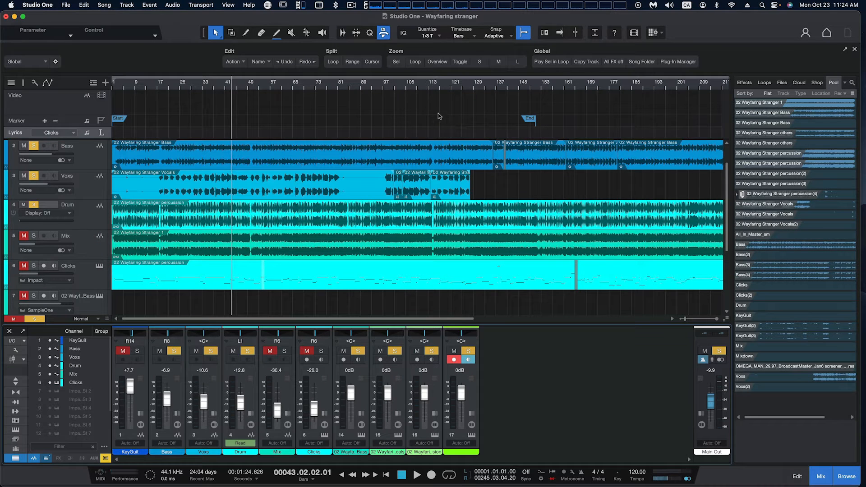
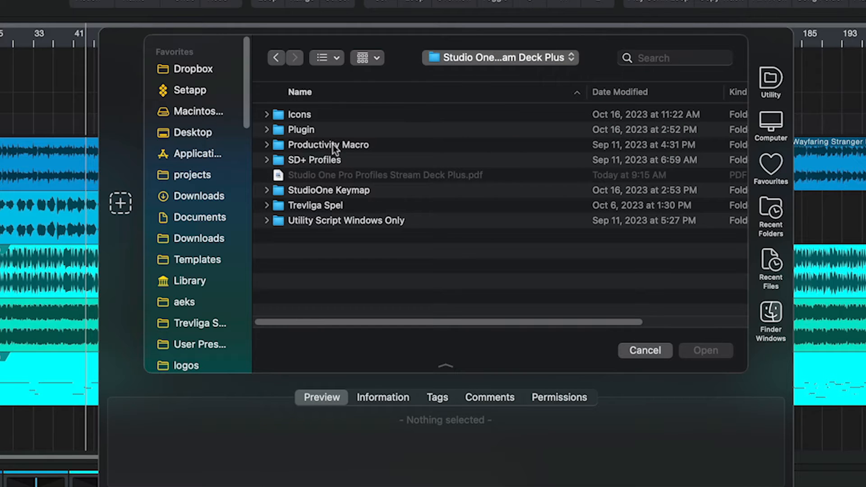
double_click(354, 146)
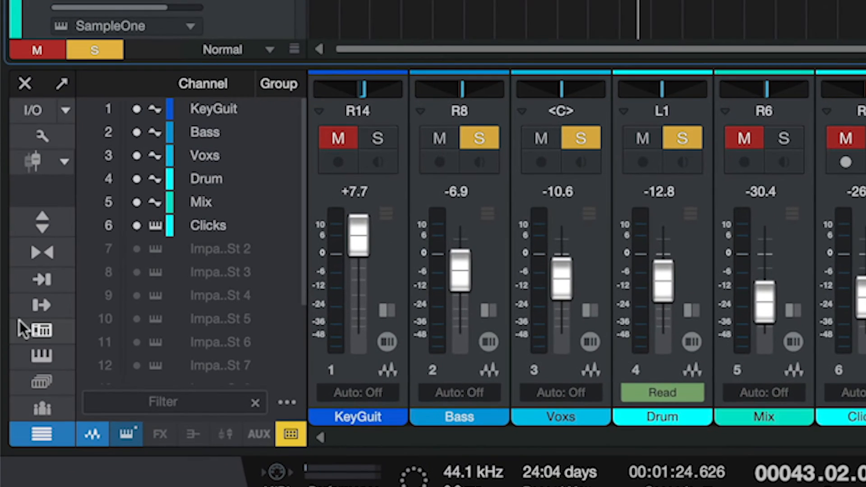
Step: Show the console's external devices, open the SFX Control editor and assign Add Audio Track (mono) to function button F1
left_click(40, 341)
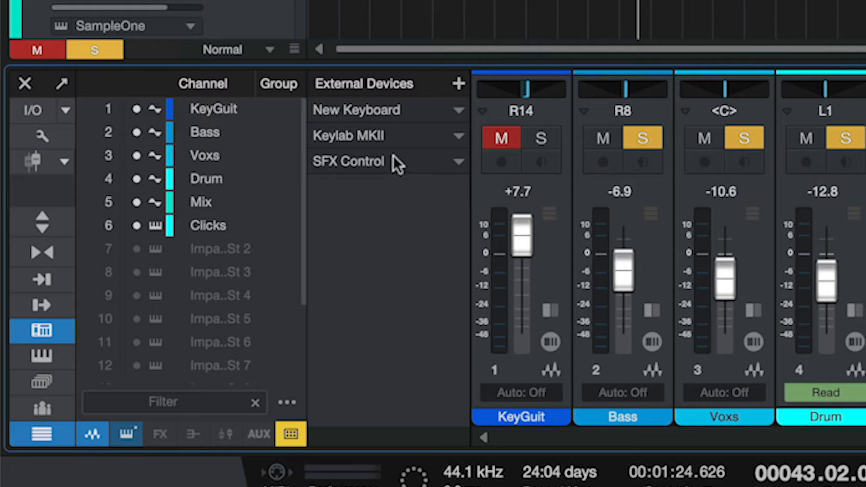
left_click(459, 161)
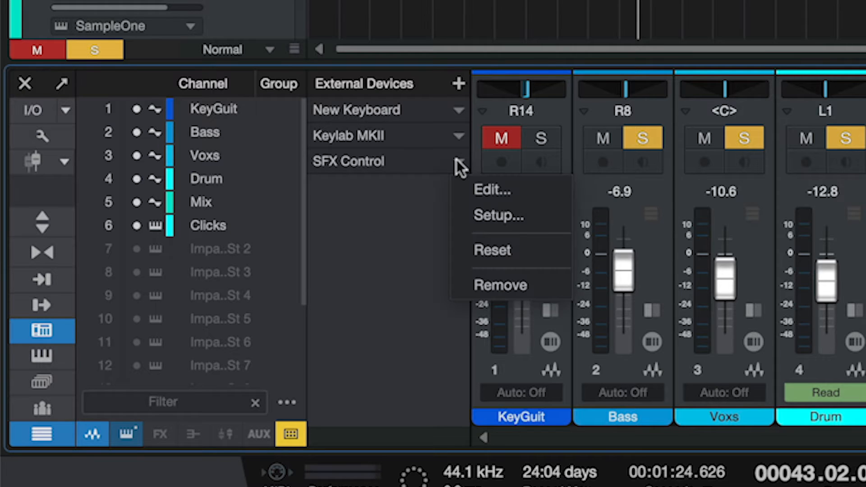
left_click(497, 188)
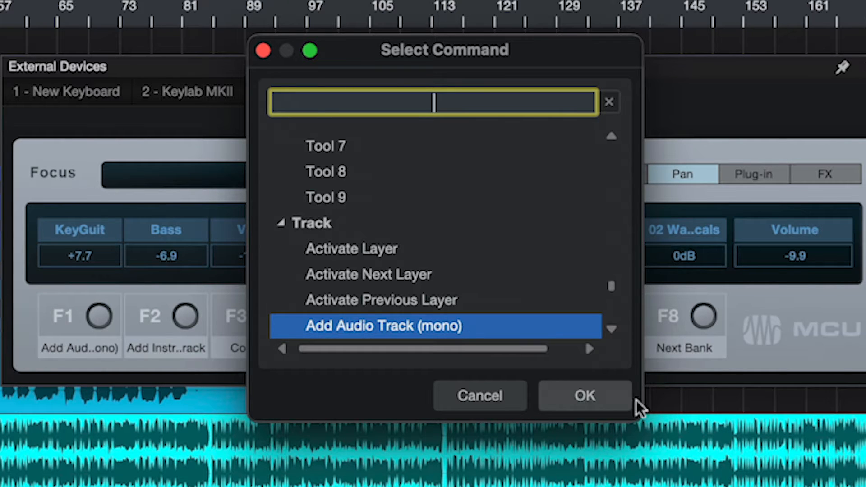
left_click(607, 402)
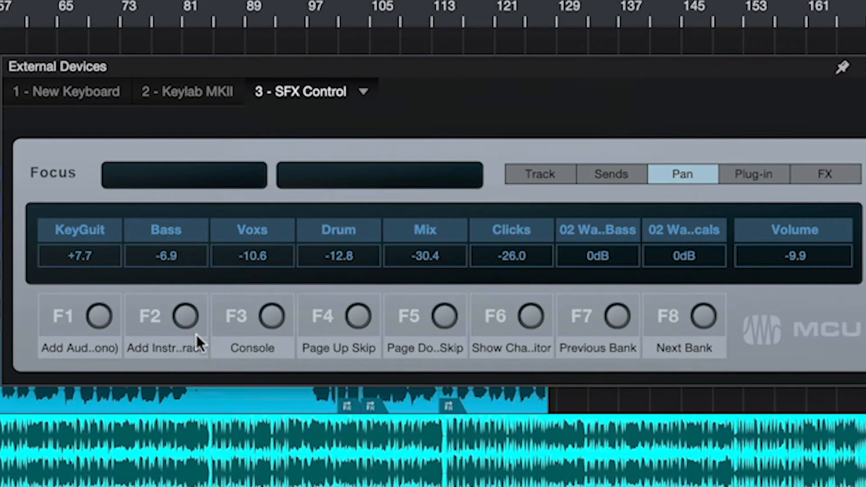
Step: Check which command is assigned to function button F3 on the SFX Control device
right_click(270, 316)
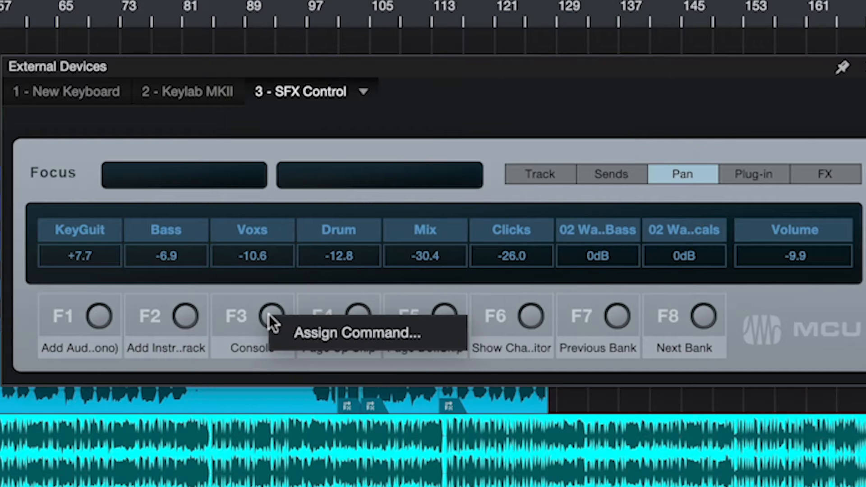
left_click(307, 332)
left_click(487, 394)
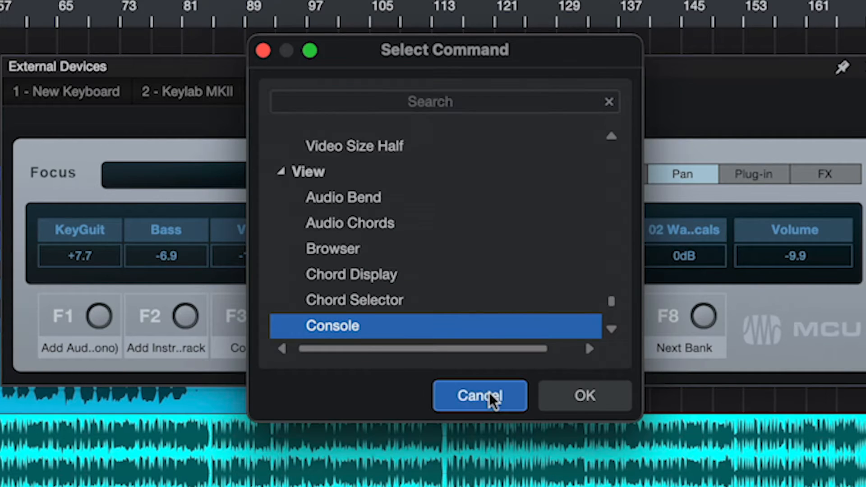
Step: Assign the Open Channel command to function button F4, searching the command list for "open"
right_click(349, 313)
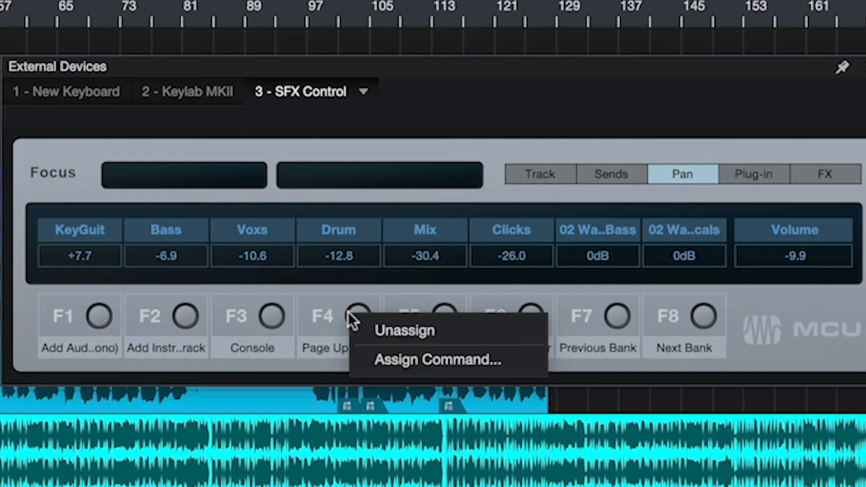
left_click(425, 372)
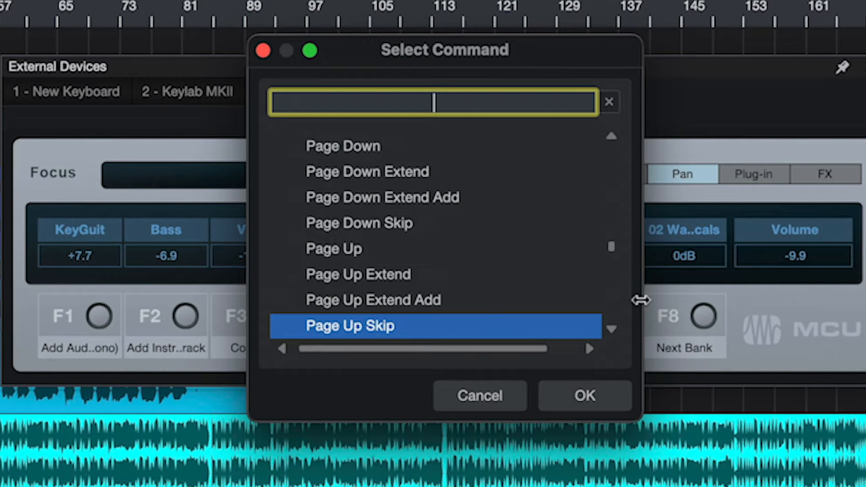
type("open")
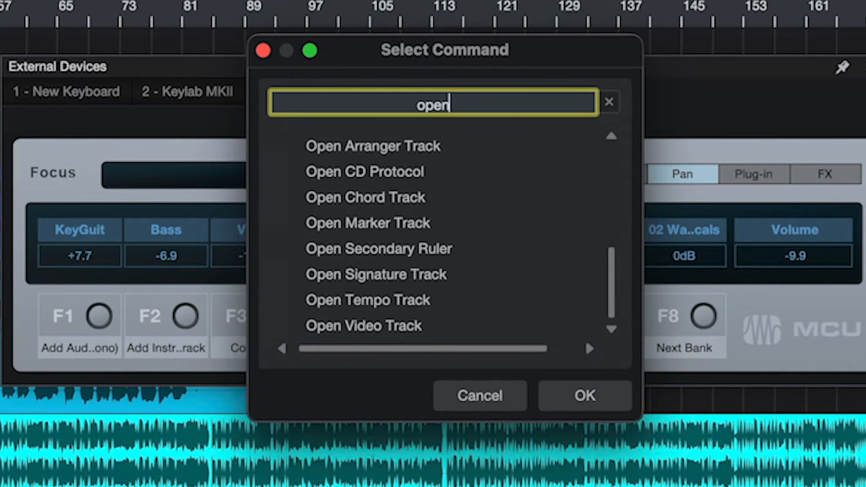
key("BackSpace")
key("BackSpace")
key("BackSpace")
key("BackSpace")
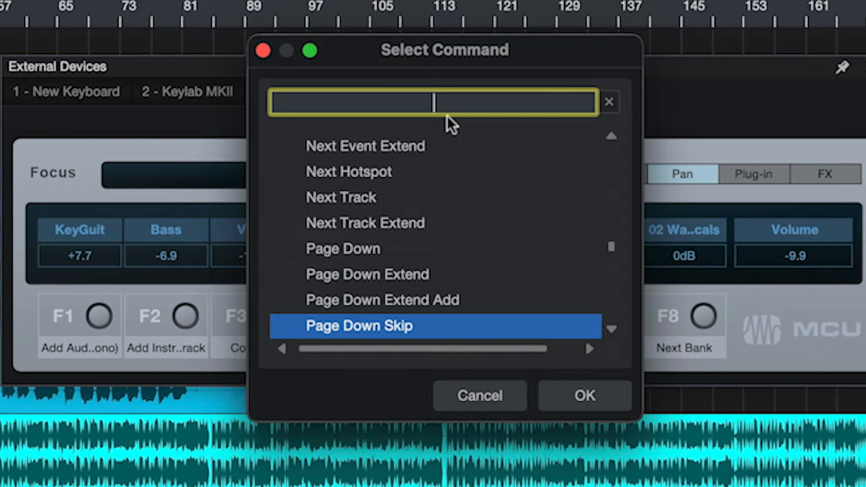
Step: Assign the Console command Add Insert to function button F5, searching the commands for "insert"
type("insert")
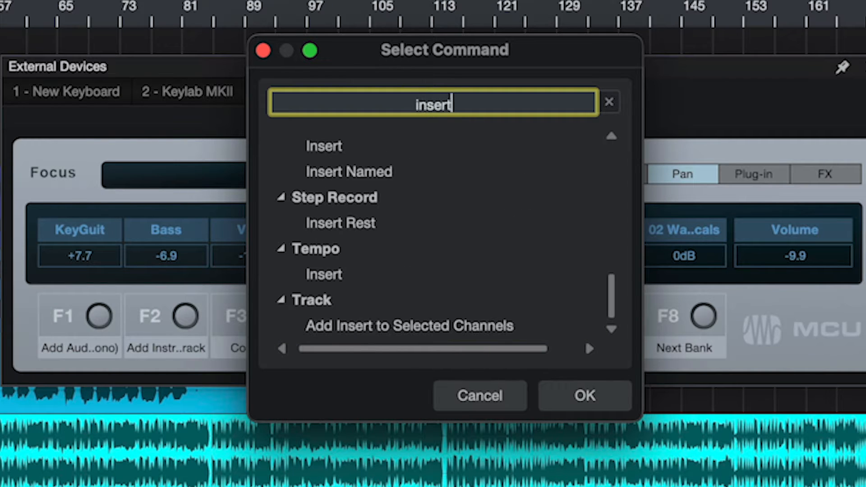
scroll(457, 289, "up", 5)
scroll(456, 289, "up", 3)
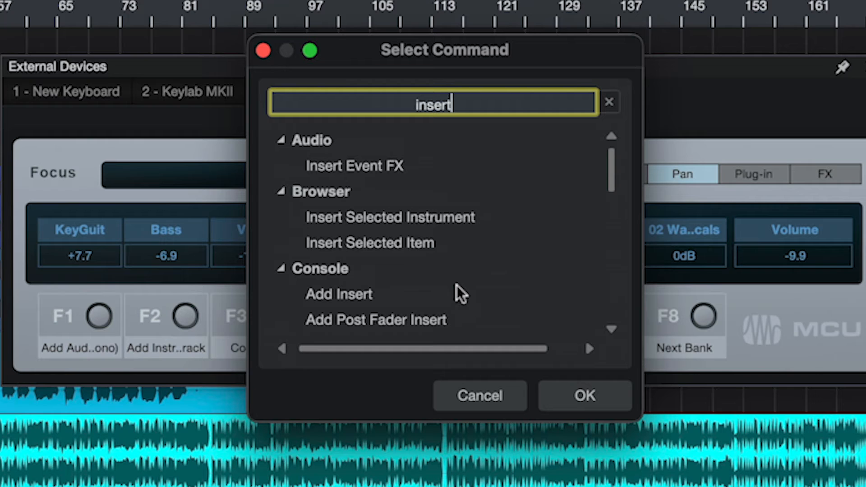
left_click(386, 297)
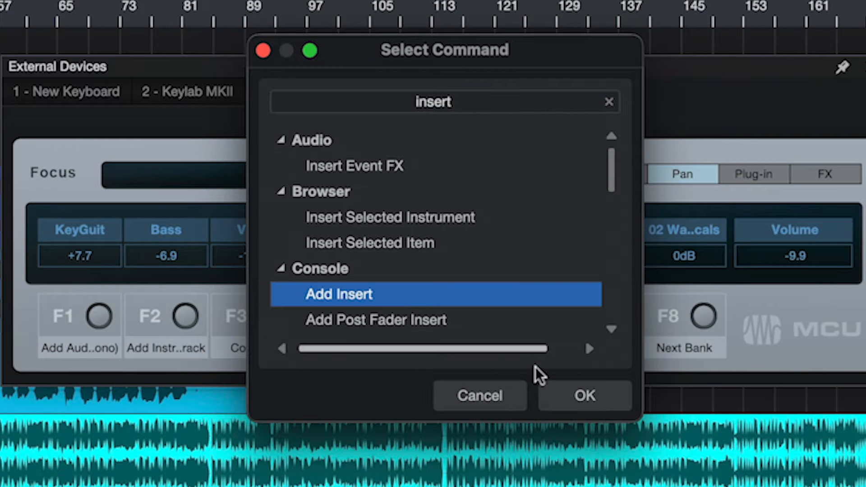
left_click(546, 392)
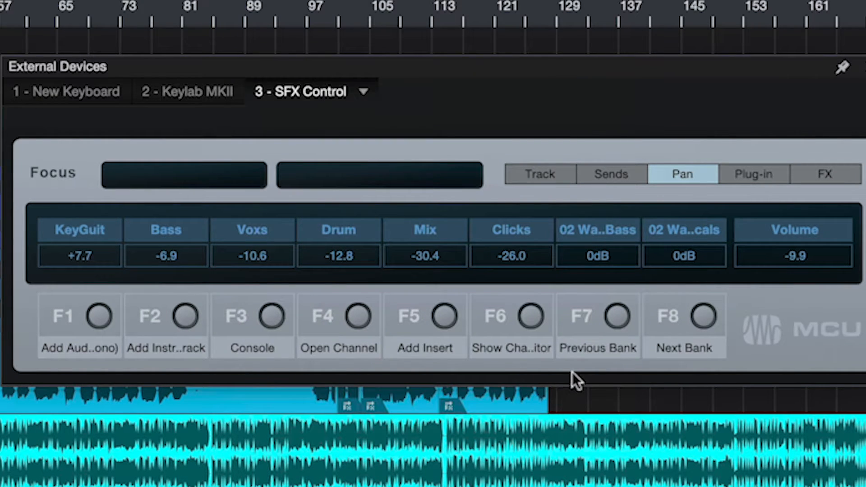
Step: Assign the Console command Add Send to function button F6, searching the commands for "add send"
right_click(529, 314)
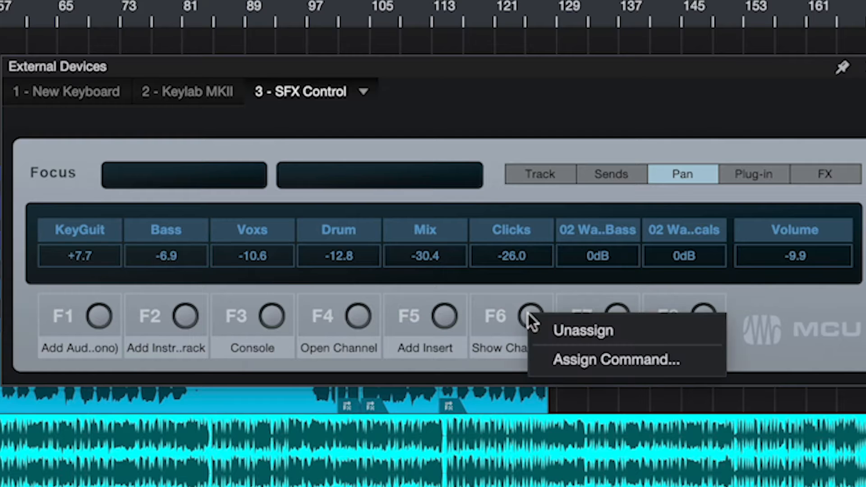
left_click(601, 360)
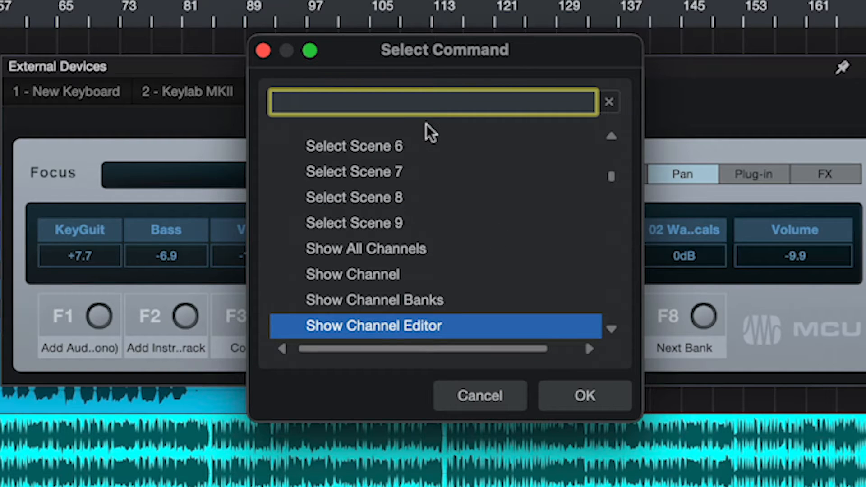
type("add send")
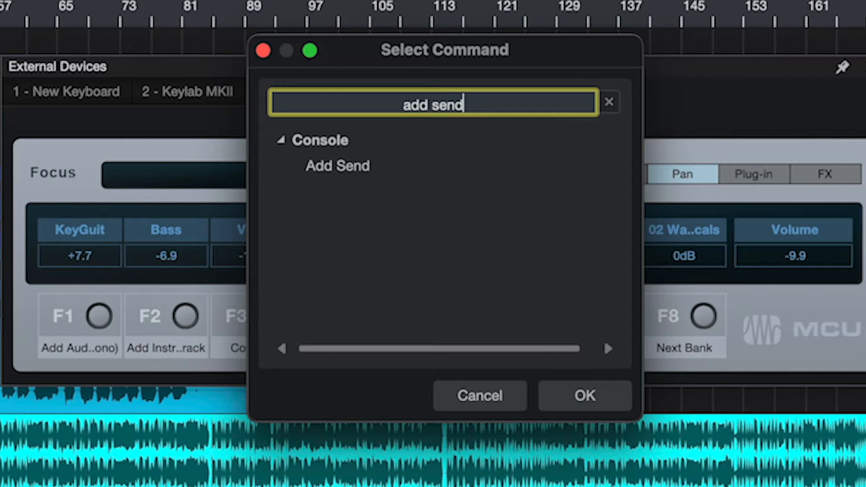
left_click(344, 167)
left_click(599, 400)
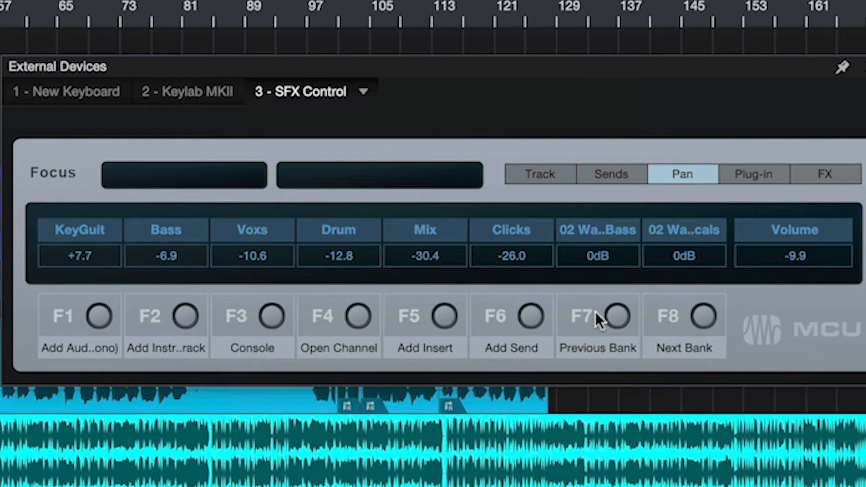
Step: Assign the Navigation command Previous Track to function button F7 of the SFX Control device
right_click(619, 316)
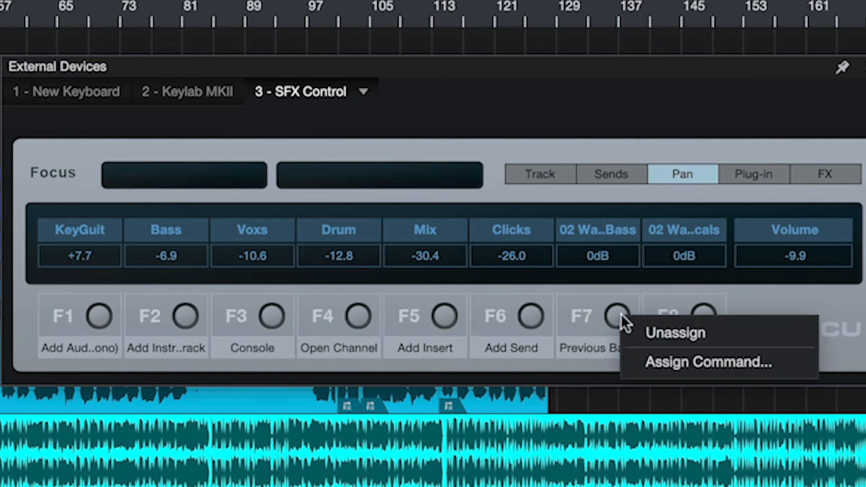
left_click(694, 363)
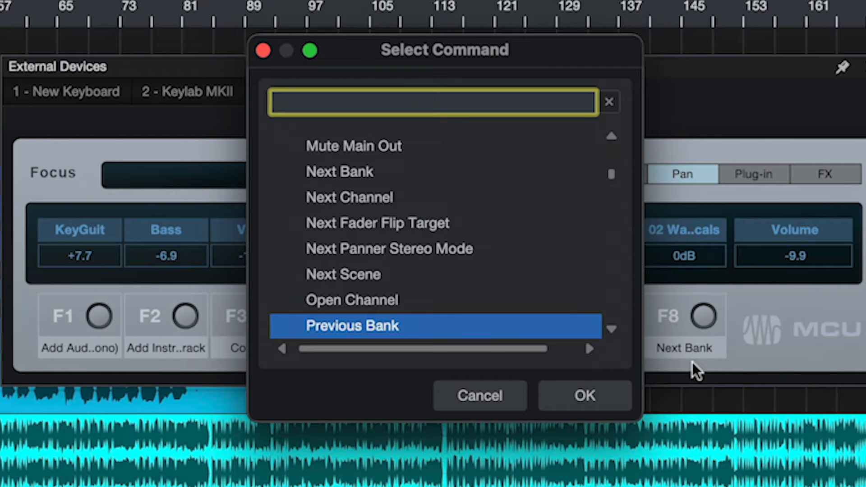
type("previous tr")
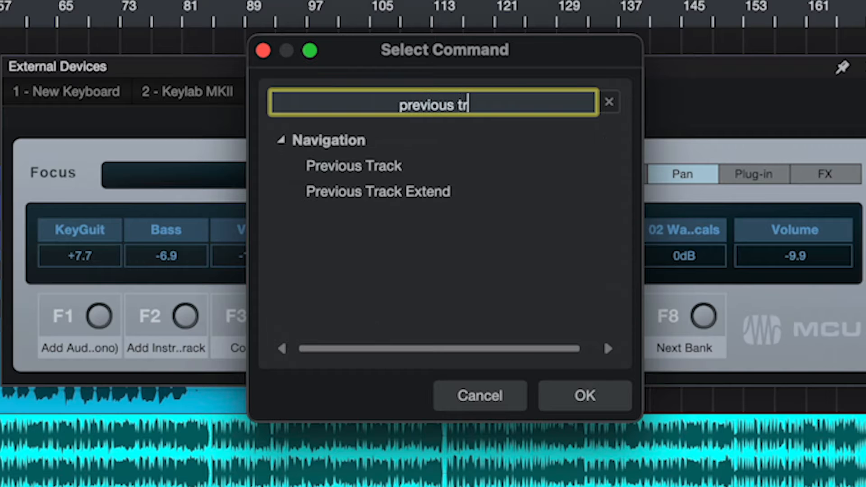
left_click(471, 166)
left_click(586, 395)
Step: Assign the Navigation command Next Track to function button F8 of the SFX Control device
right_click(707, 310)
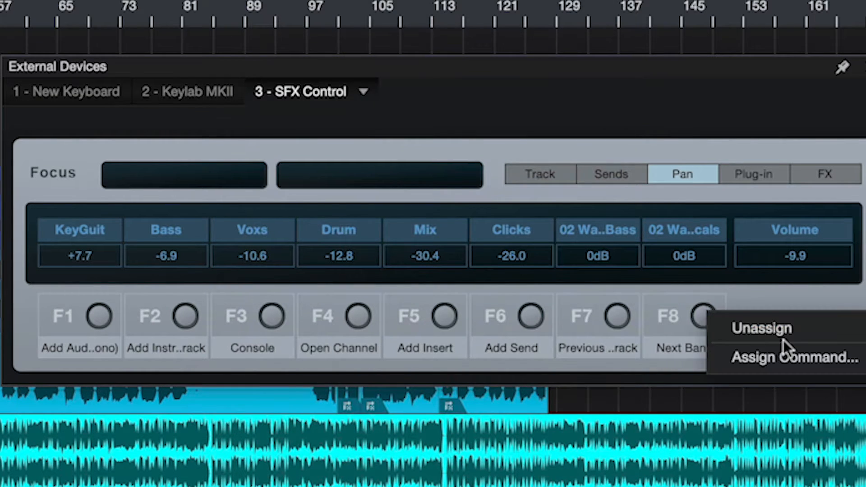
left_click(780, 358)
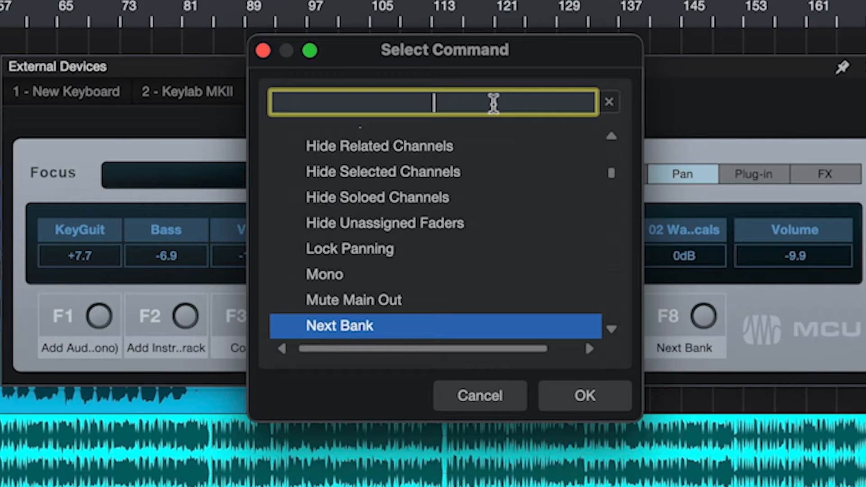
type("next tr")
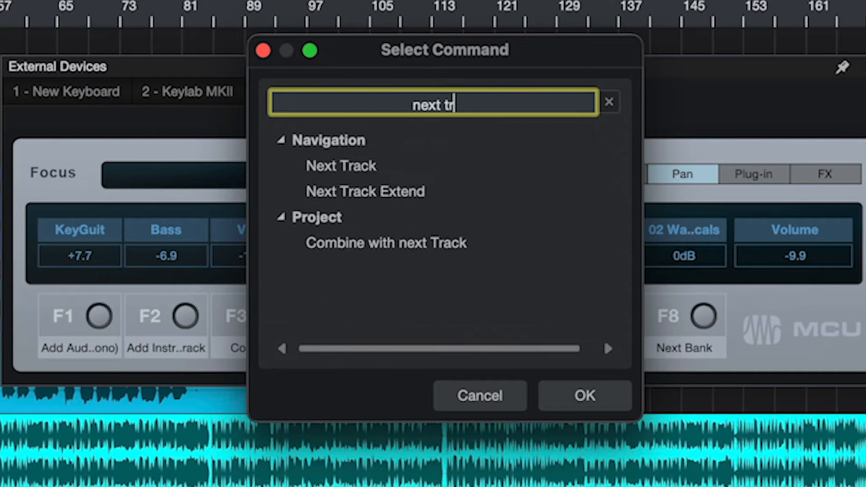
left_click(391, 167)
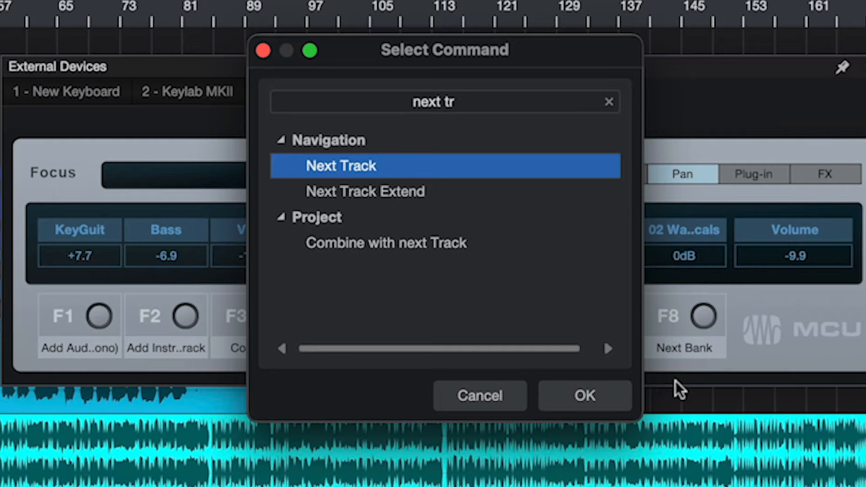
left_click(601, 396)
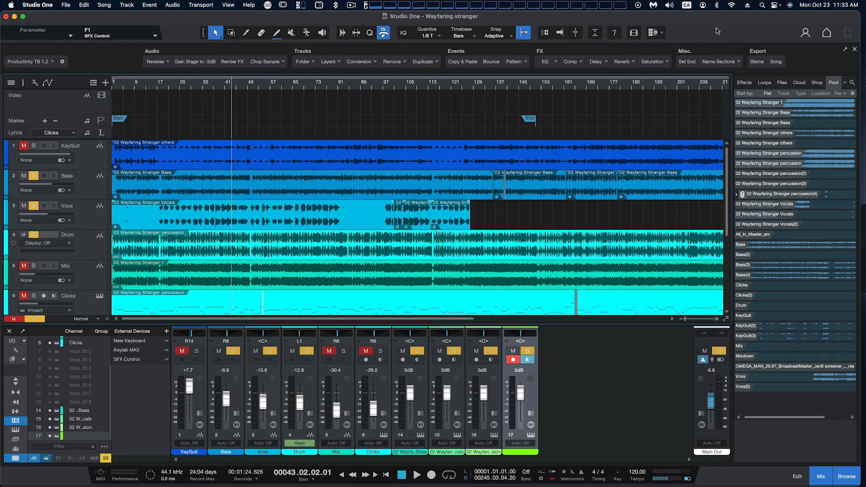
Step: Switch to Finder and open all the Mac S1 profile files, Audio through VST, from the SD+ Profiles Mac folder to import them into Stream Deck
key("super+h")
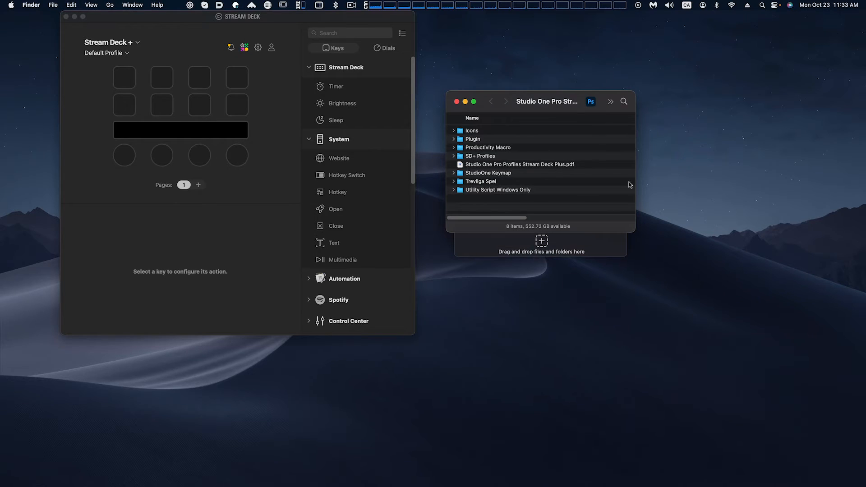
left_click(533, 173)
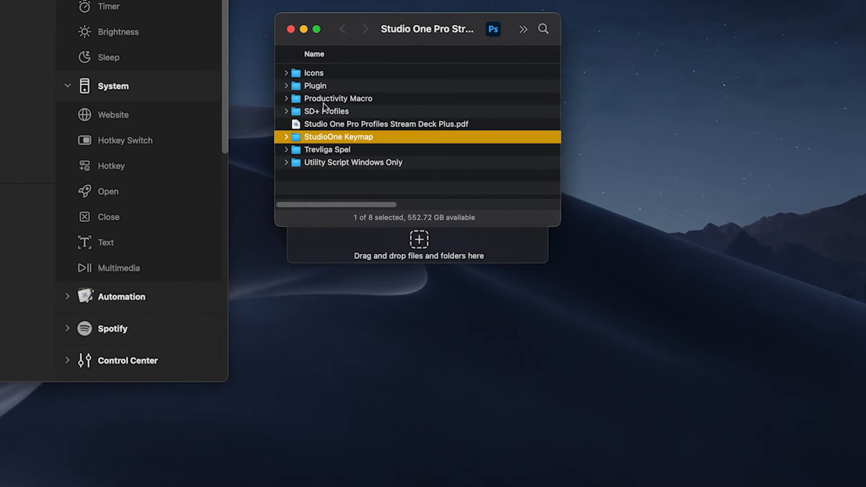
left_click(287, 112)
left_click_drag(551, 225, 597, 486)
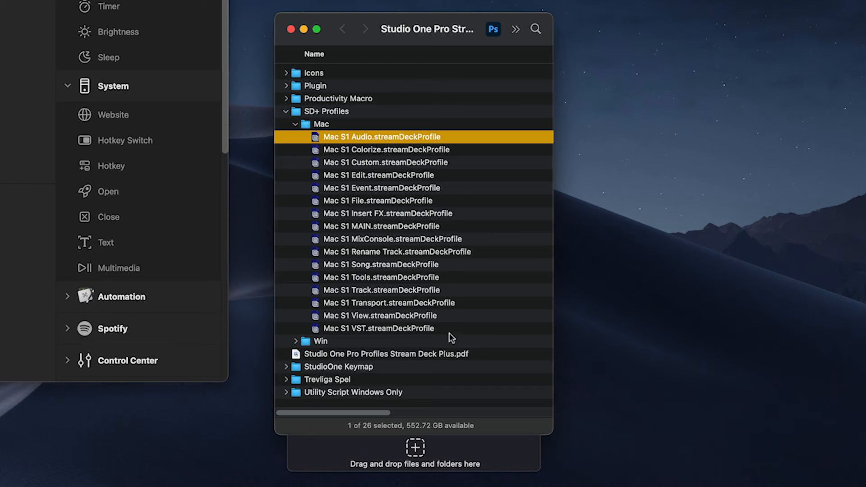
left_click(429, 329, "shift")
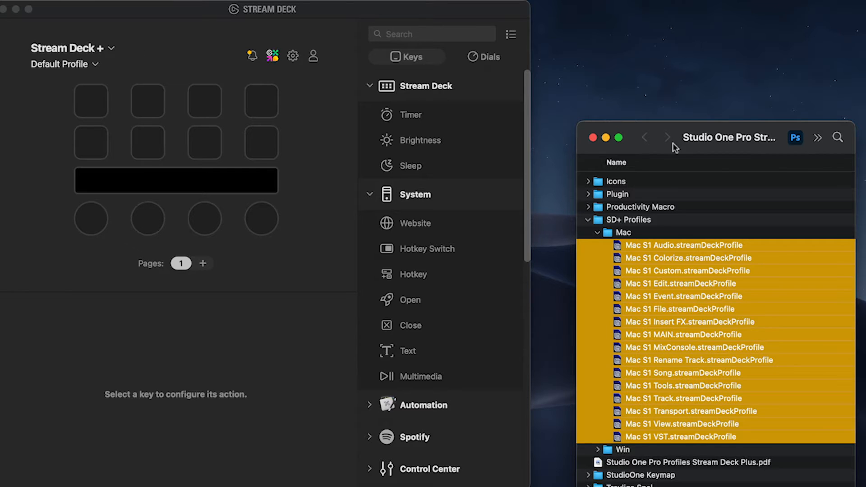
left_click_drag(643, 132, 644, 131)
double_click(659, 244)
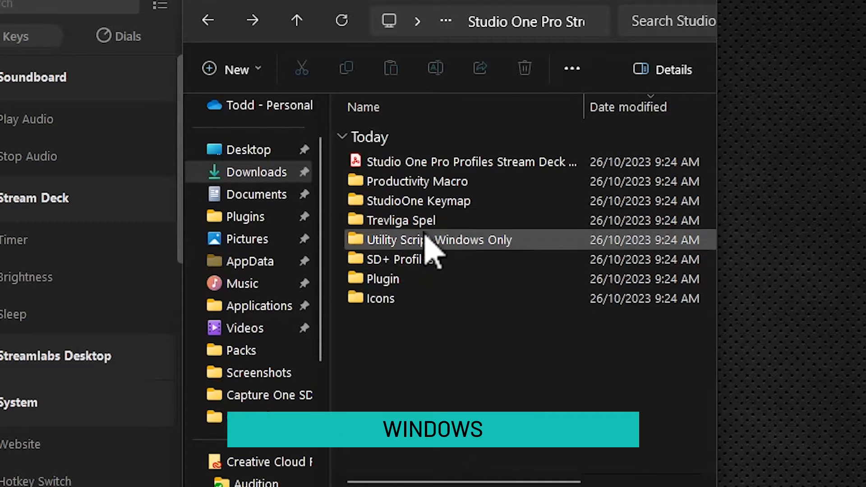
Step: Open the Win subfolder of SD+ Profiles in File Explorer and check which device is selected in Stream Deck
double_click(399, 261)
double_click(383, 185)
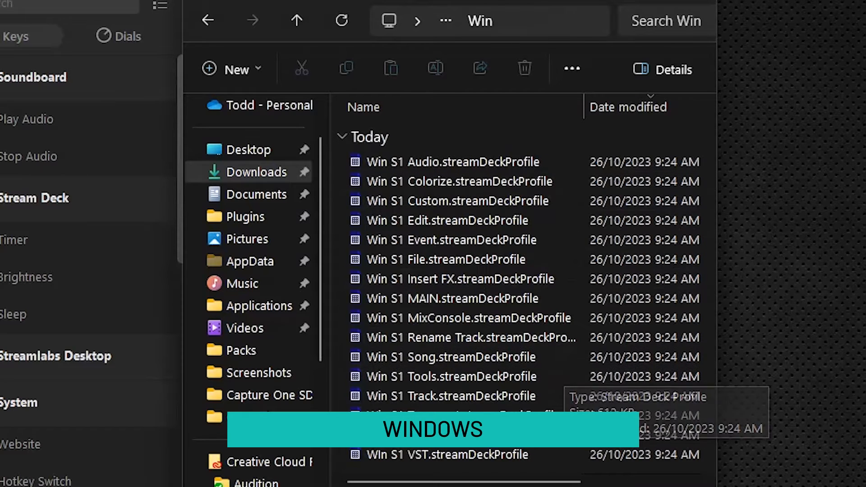
left_click_drag(717, 356, 728, 357)
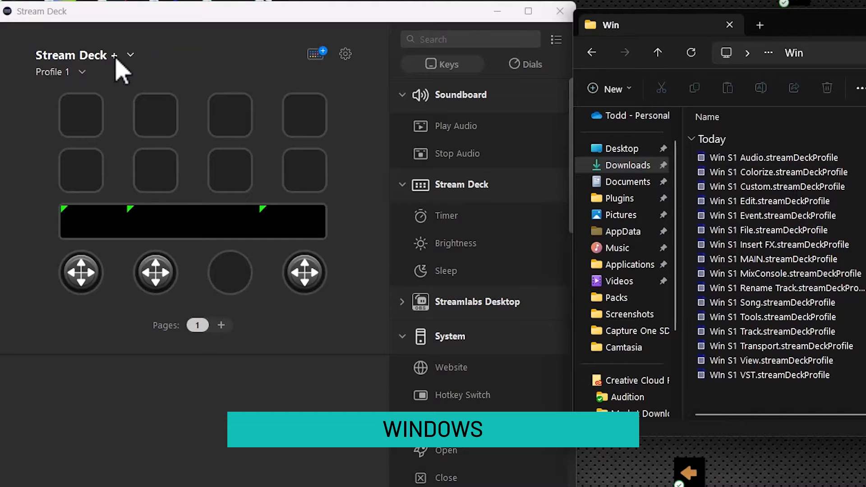
left_click(94, 58)
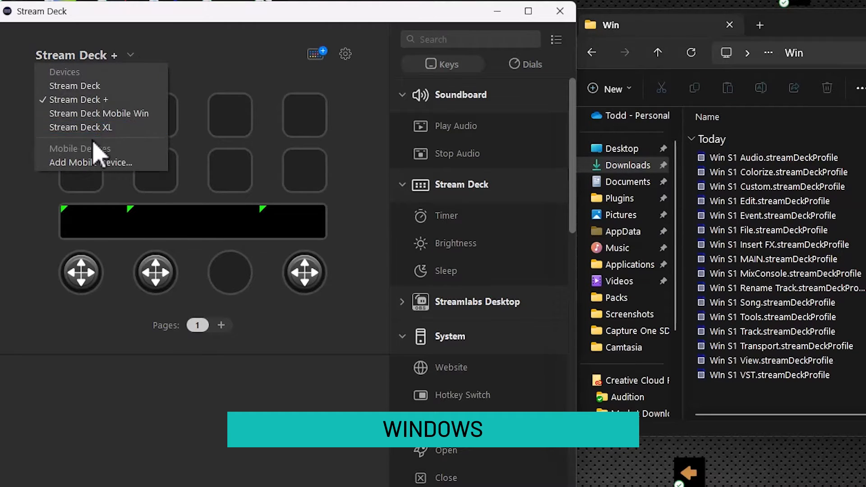
left_click(185, 58)
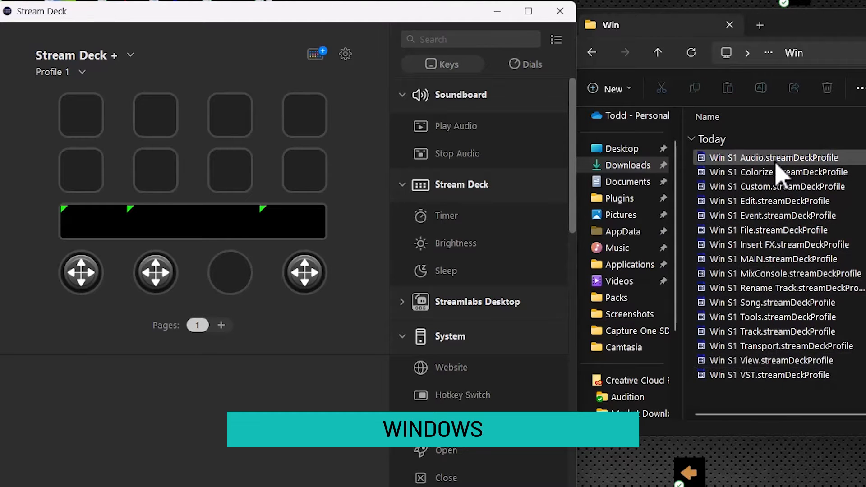
Step: Open all the Win S1 profile files, Audio through VST, from the Win folder to import them into Stream Deck
double_click(774, 159)
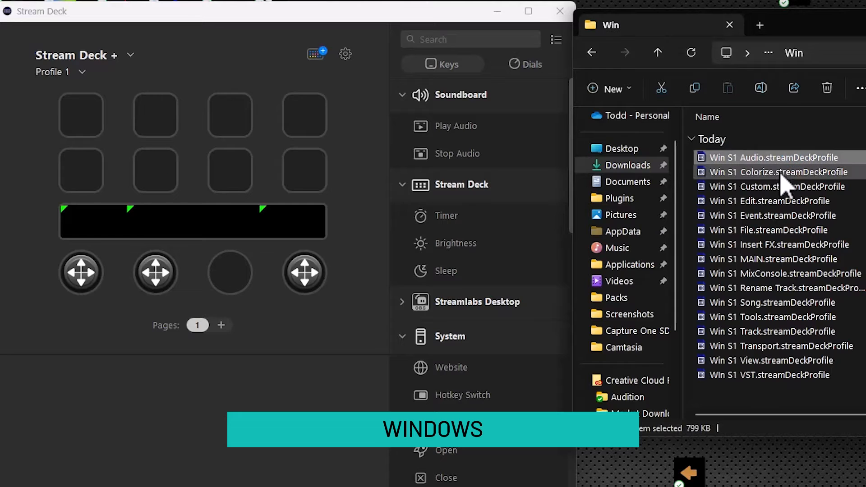
double_click(778, 186)
double_click(783, 203)
double_click(783, 217)
double_click(782, 245)
double_click(782, 259)
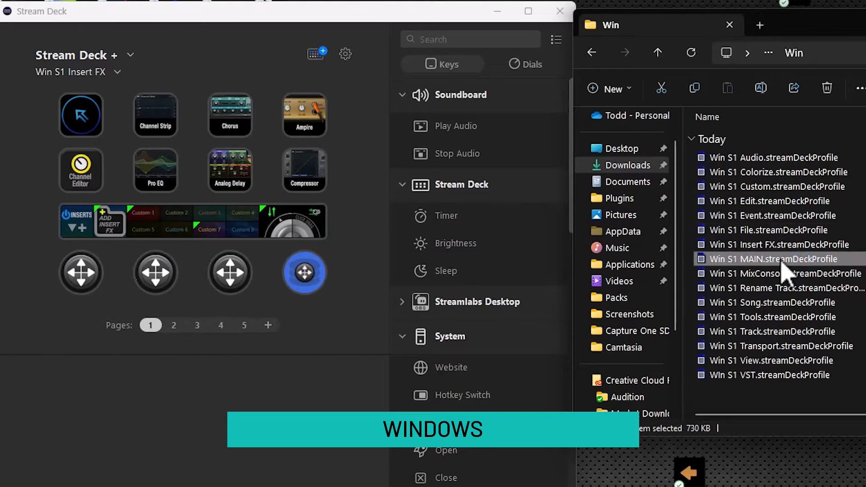
double_click(786, 274)
double_click(793, 289)
double_click(796, 303)
double_click(799, 317)
double_click(801, 332)
double_click(802, 347)
double_click(804, 362)
double_click(803, 377)
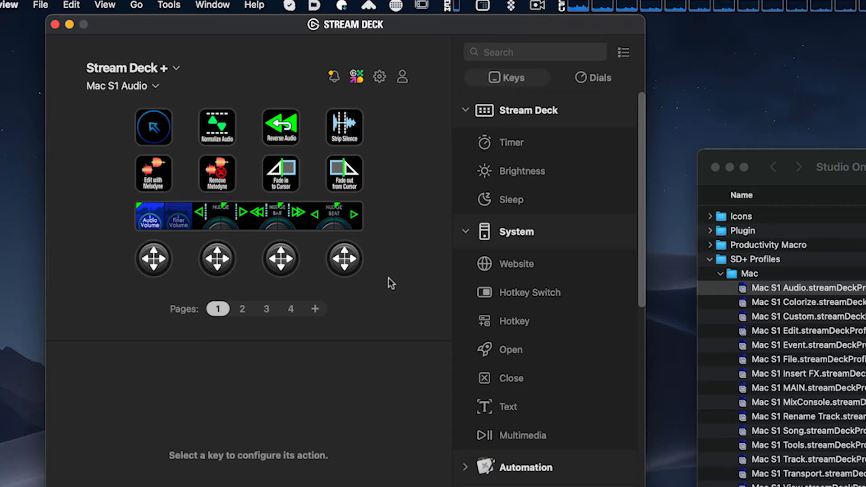
Step: Switch to the Mac S1 MAIN profile and set its File key to switch to the Mac S1 File profile
left_click(153, 87)
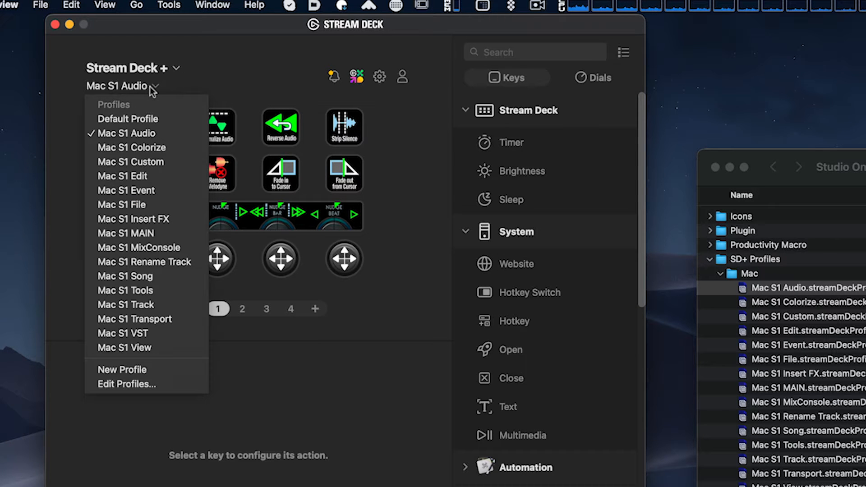
left_click(151, 232)
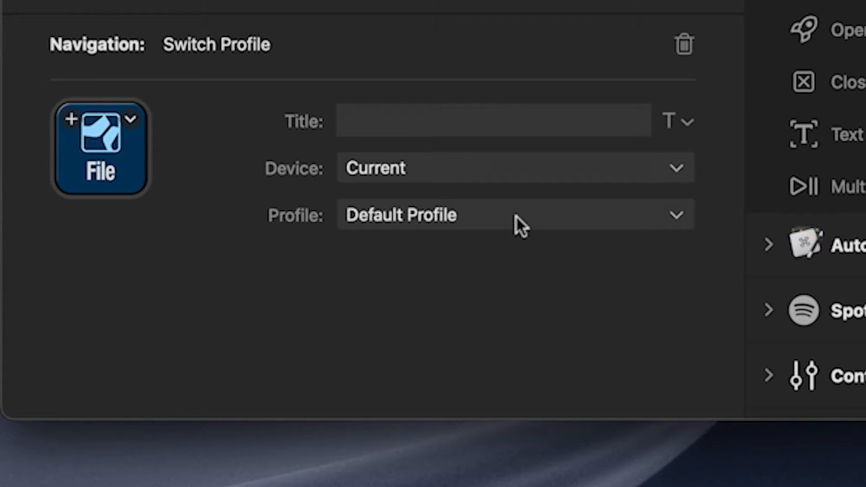
left_click(669, 221)
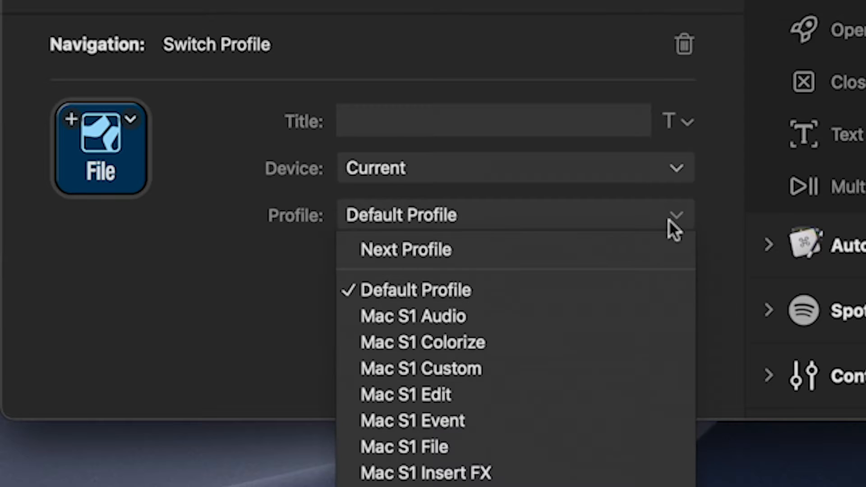
left_click(521, 445)
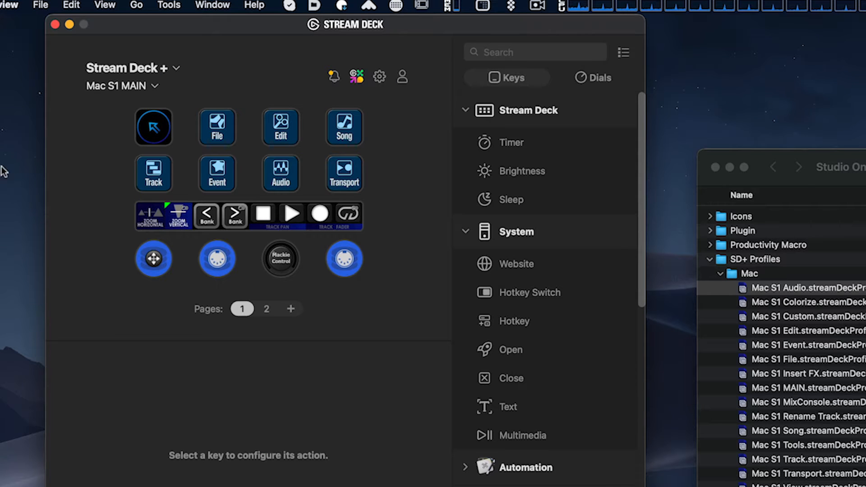
Step: Review the target profiles available for the Switch Profile action of the arrow key in Mac S1 MAIN
left_click(161, 143)
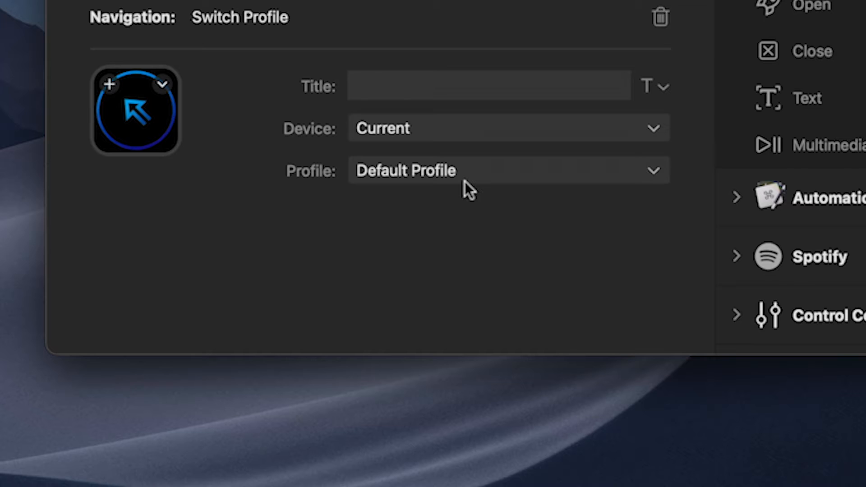
left_click(461, 172)
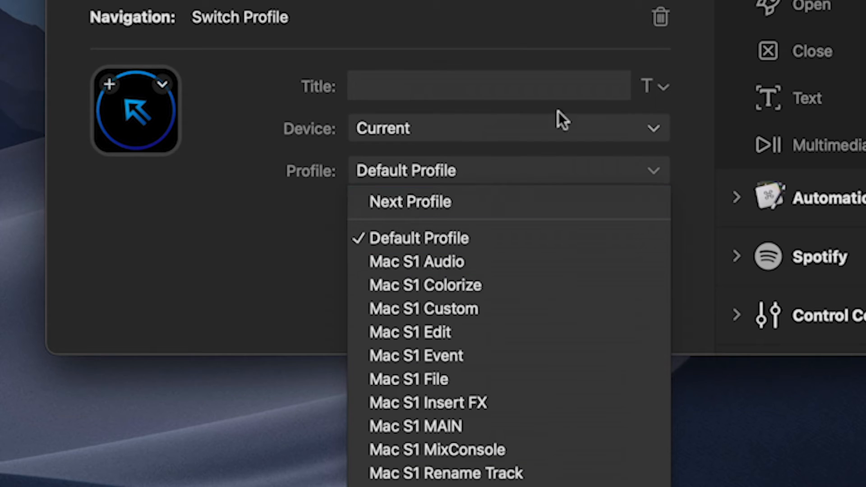
left_click(445, 170)
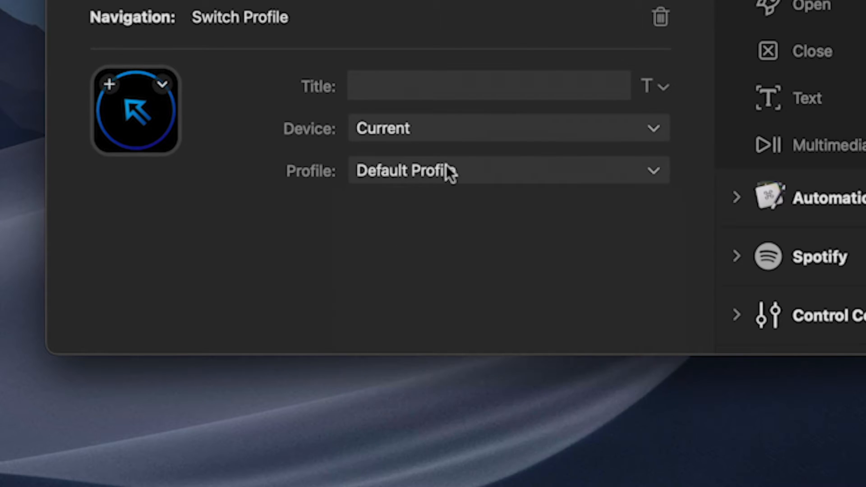
left_click(445, 171)
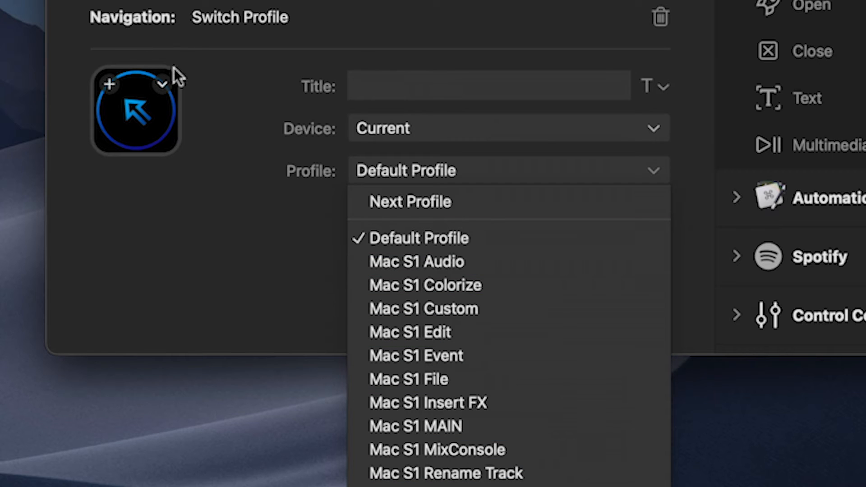
left_click(40, 418)
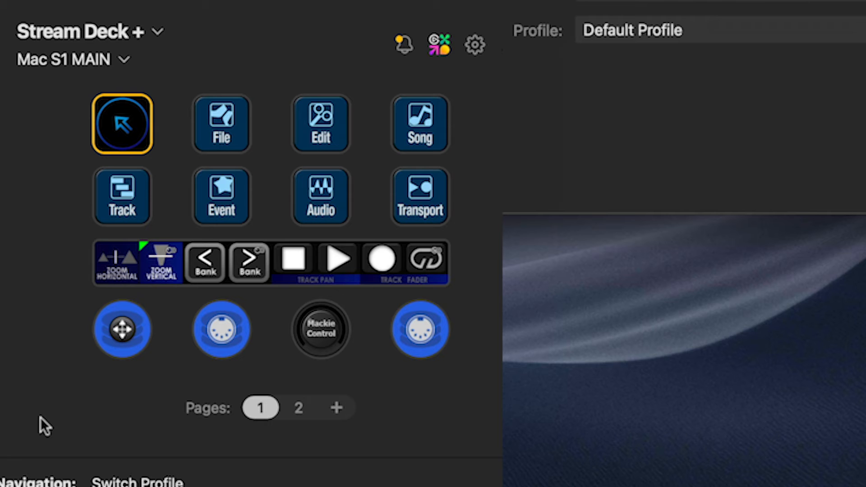
Step: Set the Edit key to switch to the Mac S1 Edit profile and the Song key to Mac S1 Song
left_click(316, 118)
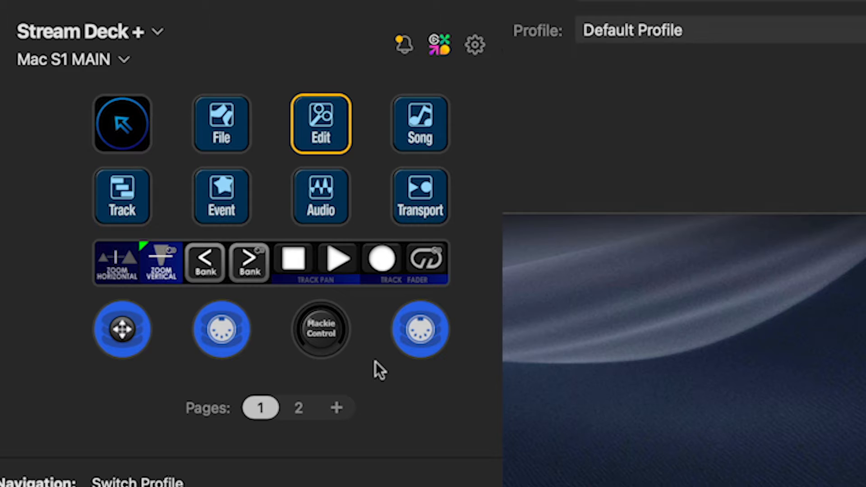
left_click(648, 33)
left_click(701, 197)
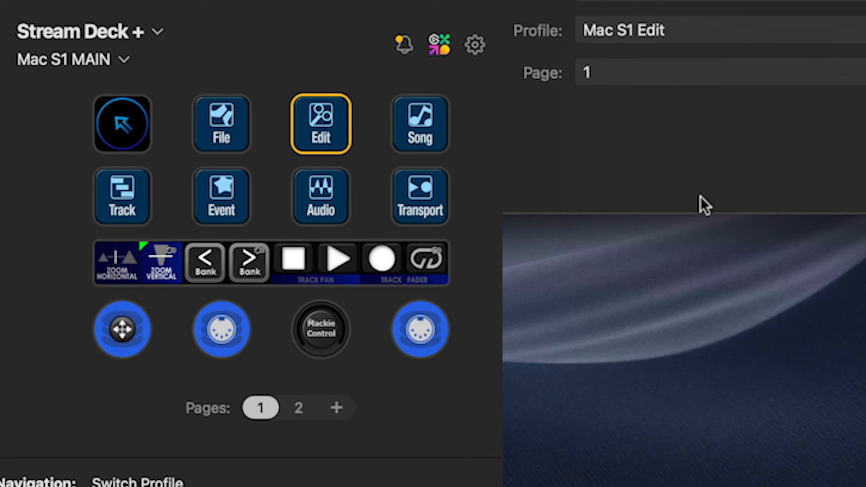
left_click(431, 135)
left_click(689, 32)
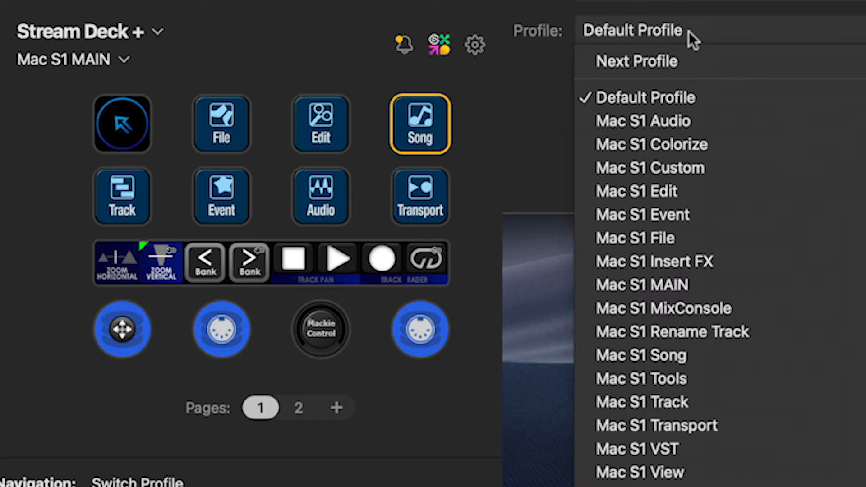
left_click(715, 355)
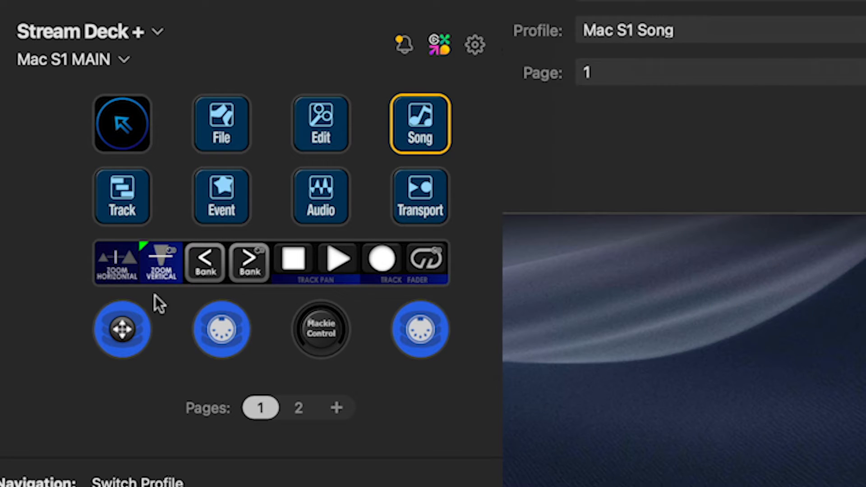
Step: Set the Track key to switch to Mac S1 Track and the Event key to Mac S1 Event, leaving the Audio key selected
left_click(130, 223)
left_click(714, 30)
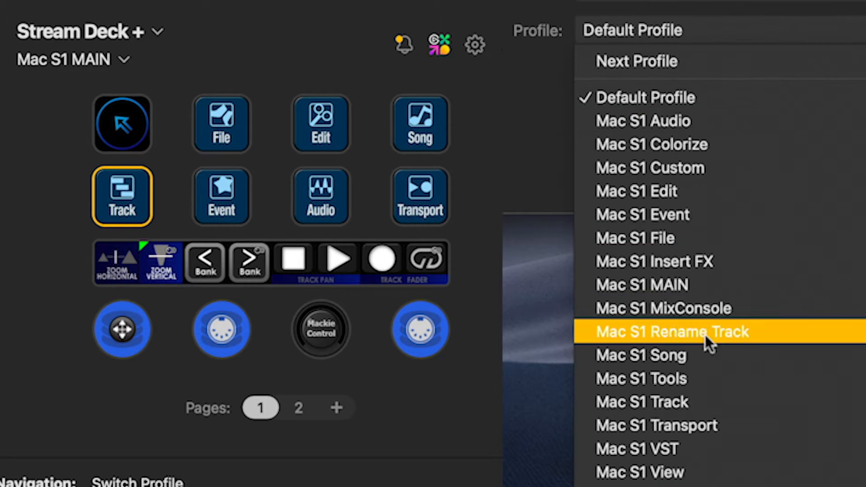
left_click(716, 400)
left_click(230, 222)
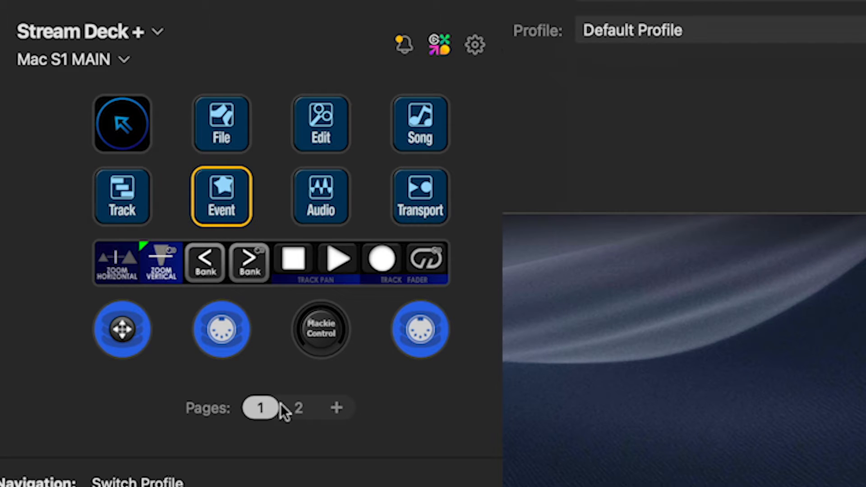
left_click(700, 27)
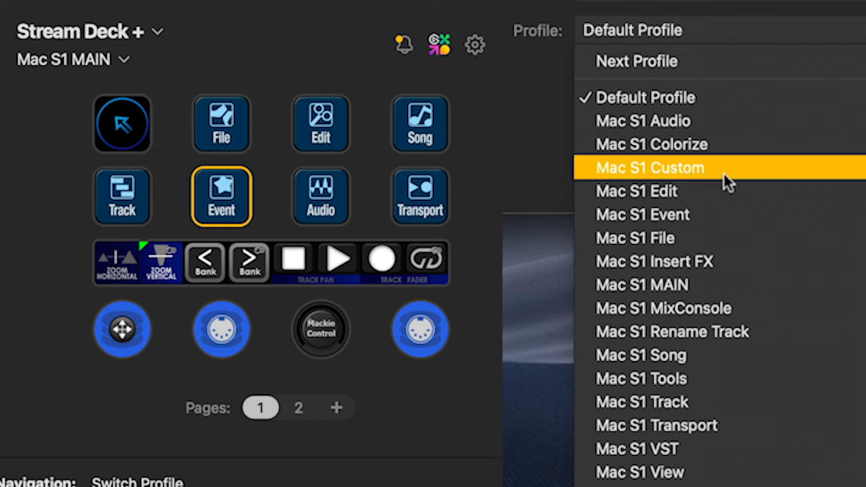
left_click(721, 217)
left_click(334, 212)
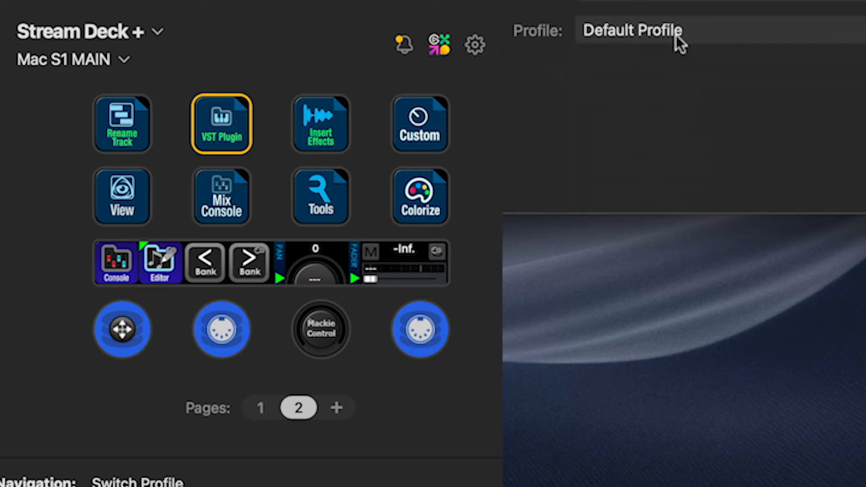
Step: On page 2, set the VST Plugin key to switch to Mac S1 VST and the Insert Effects key to Mac S1 Insert FX
left_click(679, 37)
left_click(693, 447)
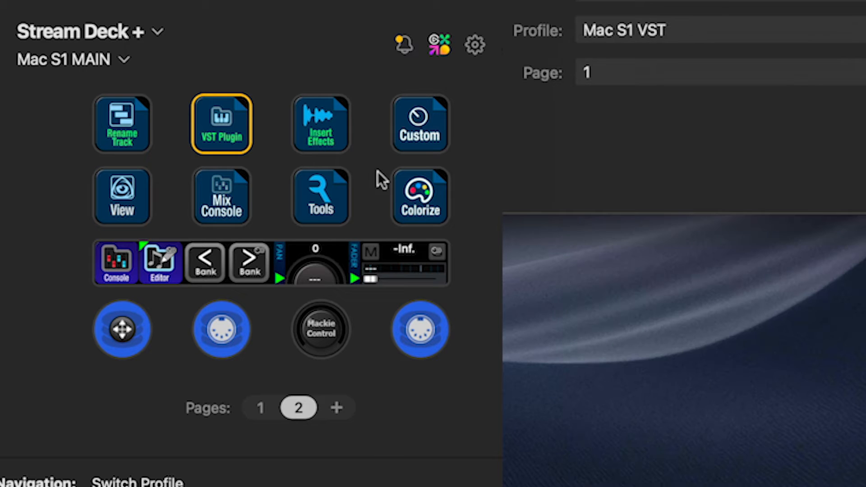
left_click(331, 131)
left_click(794, 29)
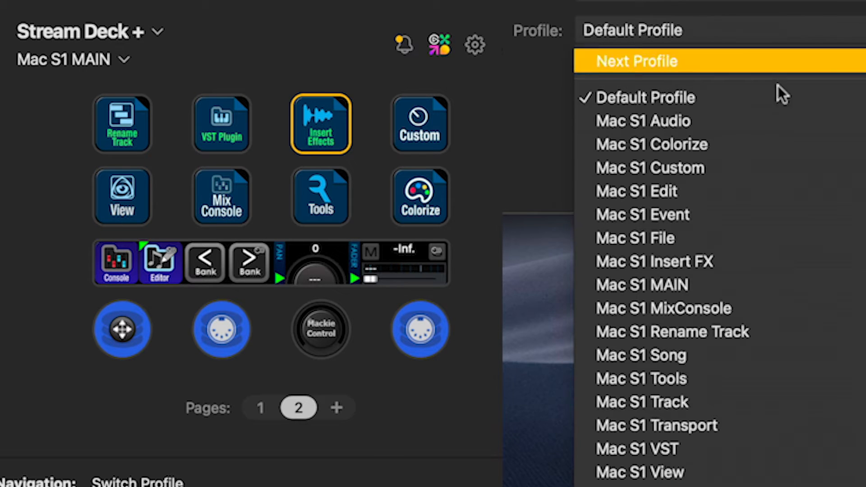
left_click(766, 262)
Step: Set the Custom key to switch to the Mac S1 Custom profile and the View key to Mac S1 View
left_click(444, 142)
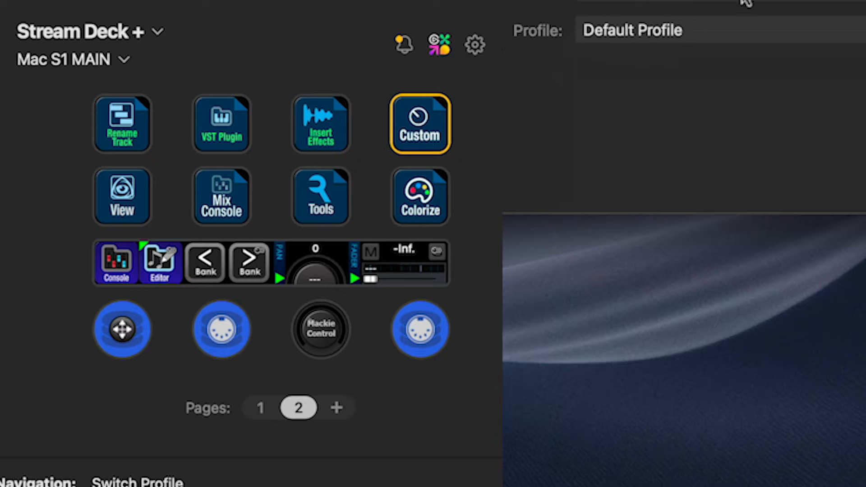
left_click(710, 34)
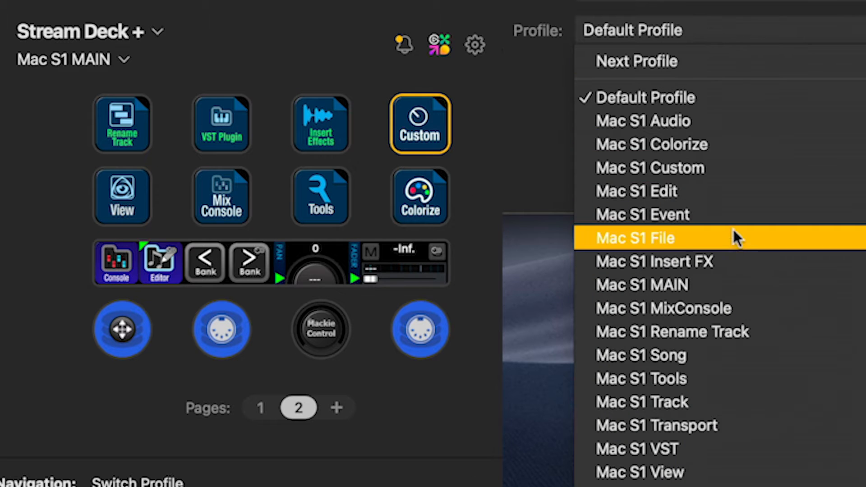
left_click(729, 169)
left_click(91, 211)
left_click(97, 210)
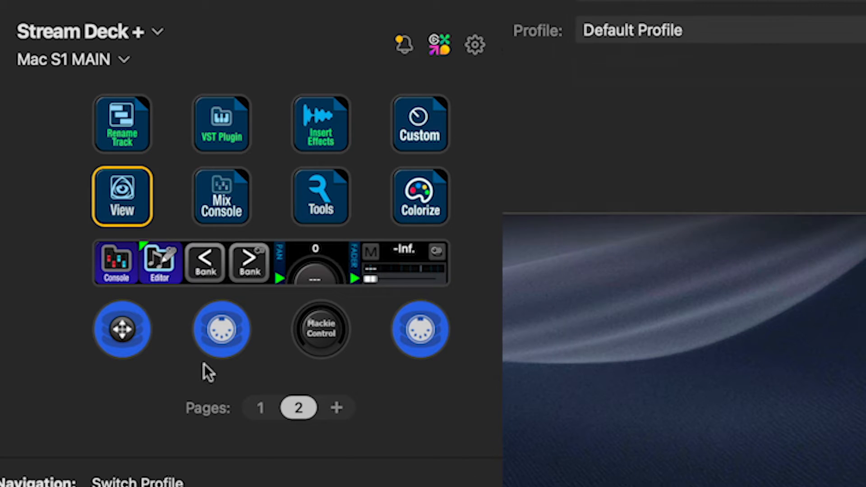
left_click(697, 30)
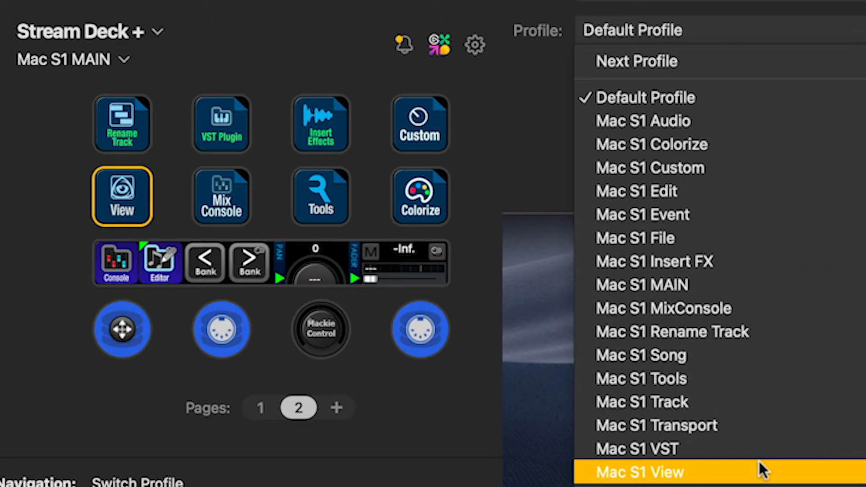
left_click(760, 468)
Step: Set the Mix Console key to switch to the Mac S1 MixConsole profile and the Tools key to Mac S1 Tools
left_click(246, 217)
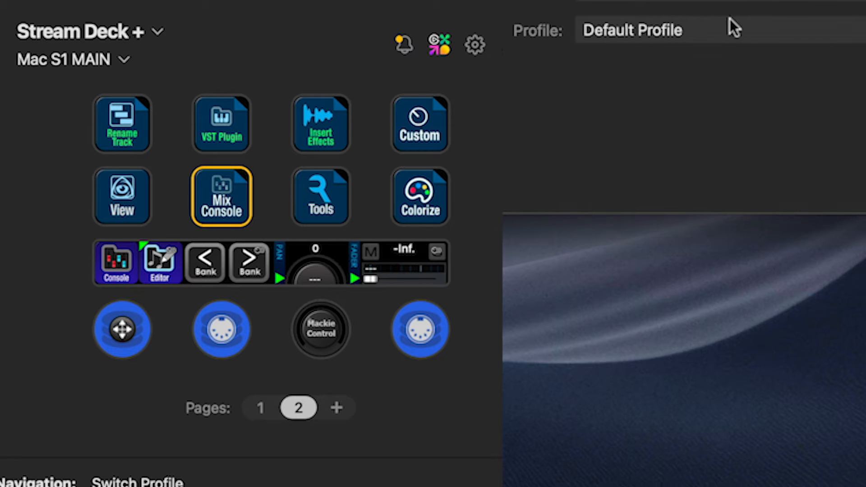
left_click(702, 30)
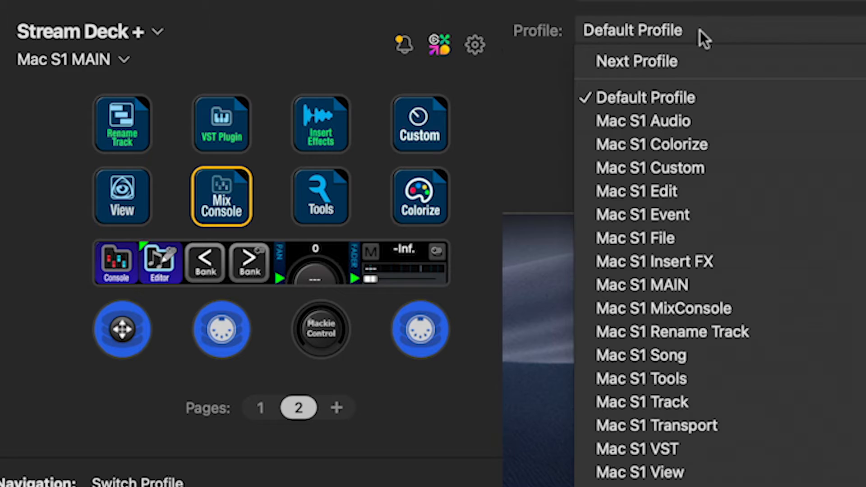
left_click(717, 312)
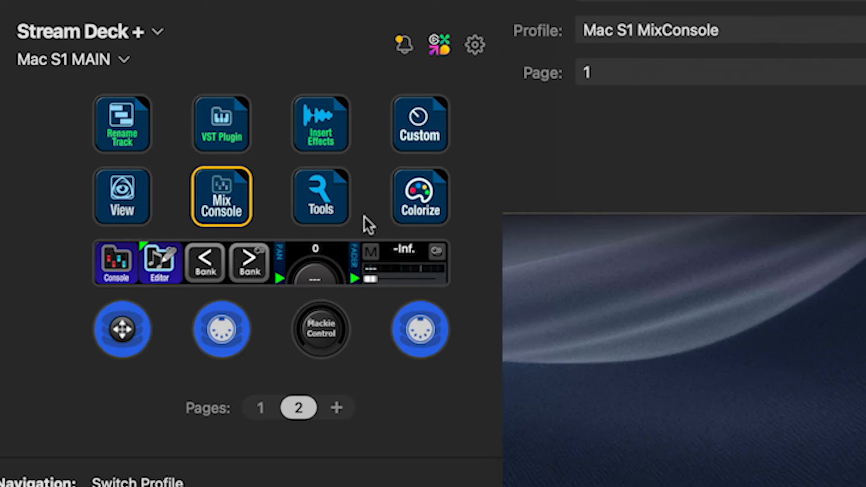
left_click(339, 208)
left_click(734, 34)
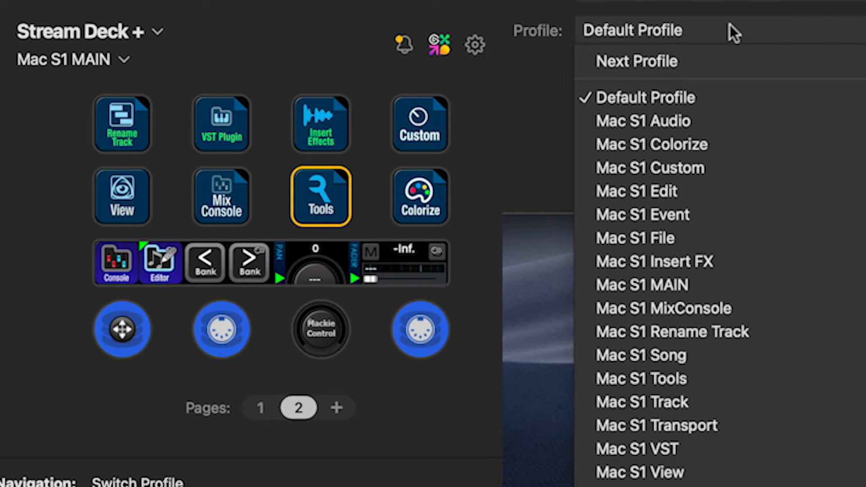
left_click(712, 383)
Step: Set the Colorize key to switch to the Mac S1 Colorize profile, and return to page 1 of the MAIN profile
left_click(419, 208)
left_click(687, 32)
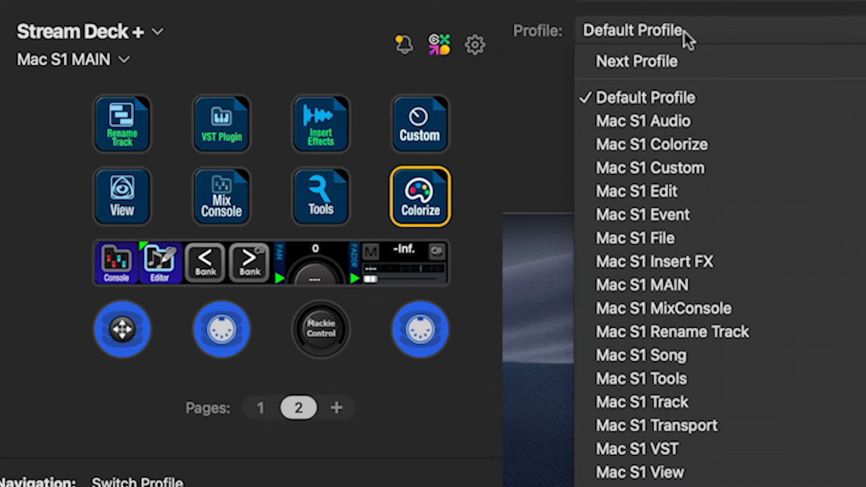
left_click(734, 145)
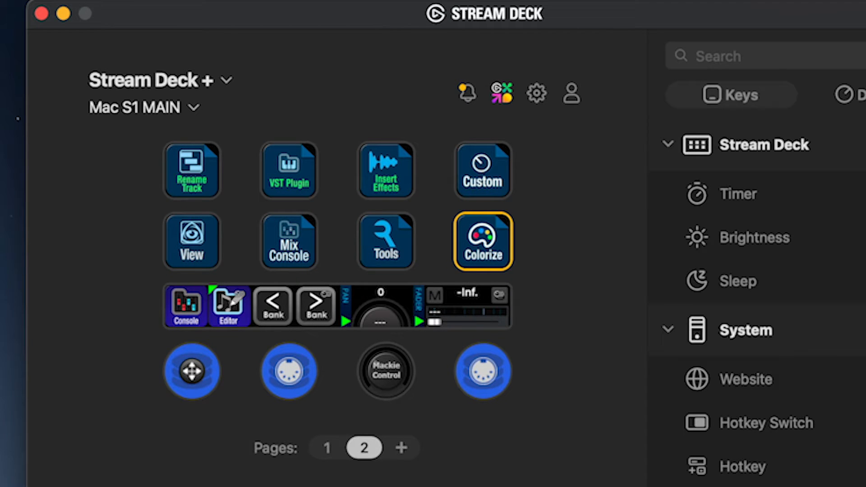
left_click(324, 449)
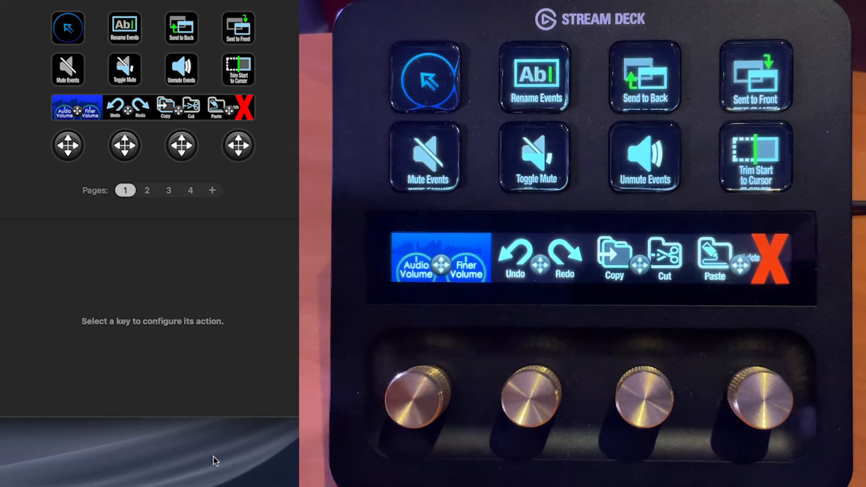
Step: Set the arrow key in both the Event and Audio profiles to switch back to the Mac S1 MAIN profile
left_click(80, 28)
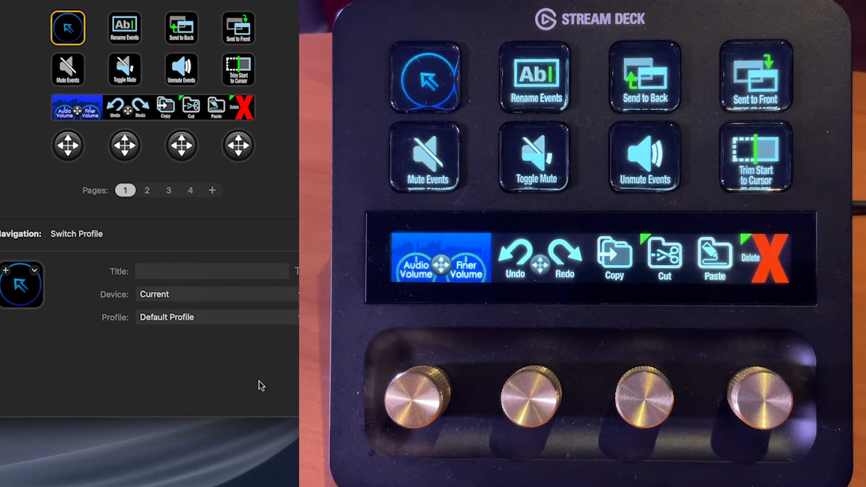
left_click(204, 316)
left_click(213, 455)
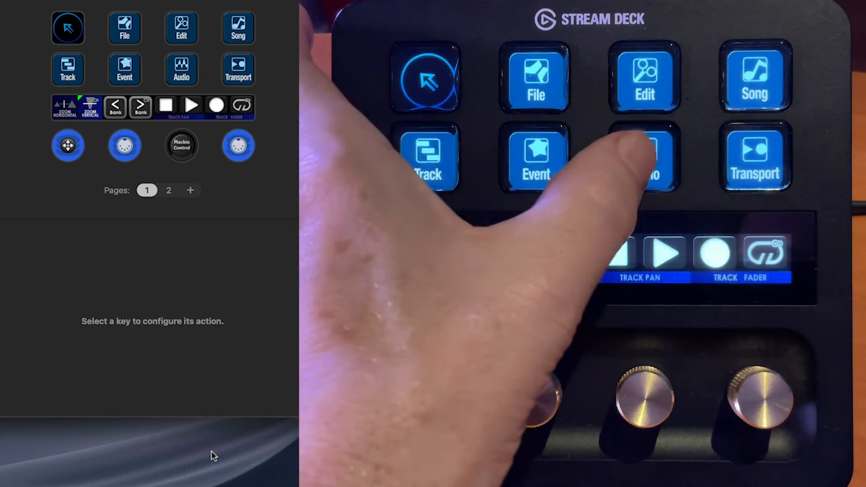
left_click(76, 31)
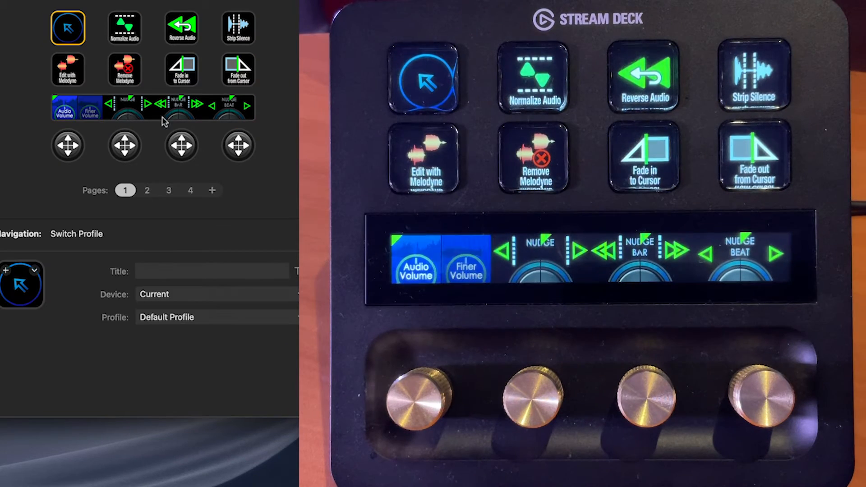
left_click(247, 319)
left_click(228, 469)
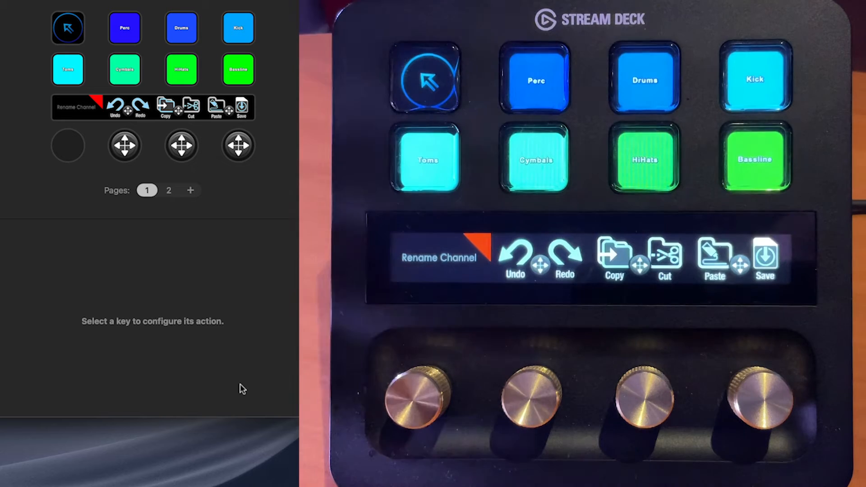
Step: Set the arrow key in the profile with the Perc, Drums and Kick keys to switch back to Mac S1 MAIN
left_click(67, 27)
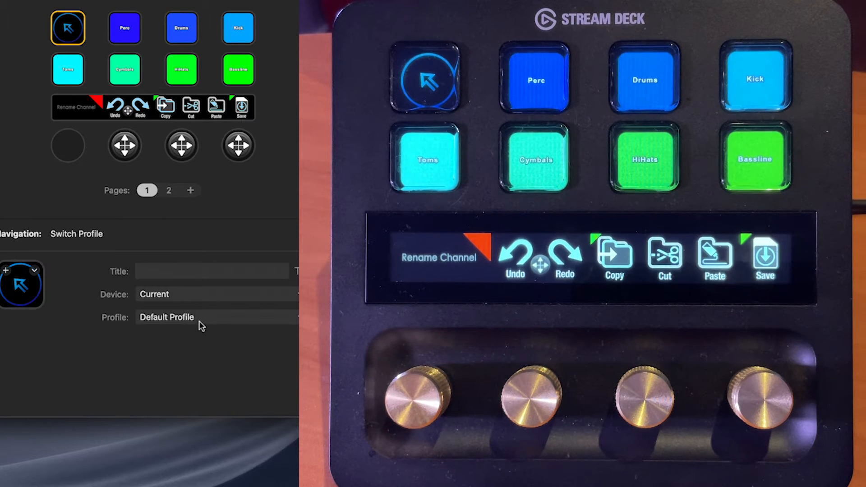
left_click(189, 311)
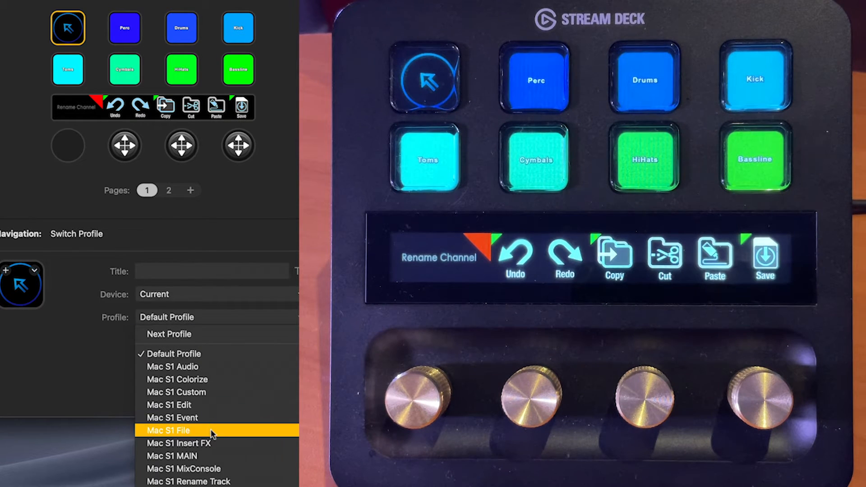
left_click(210, 458)
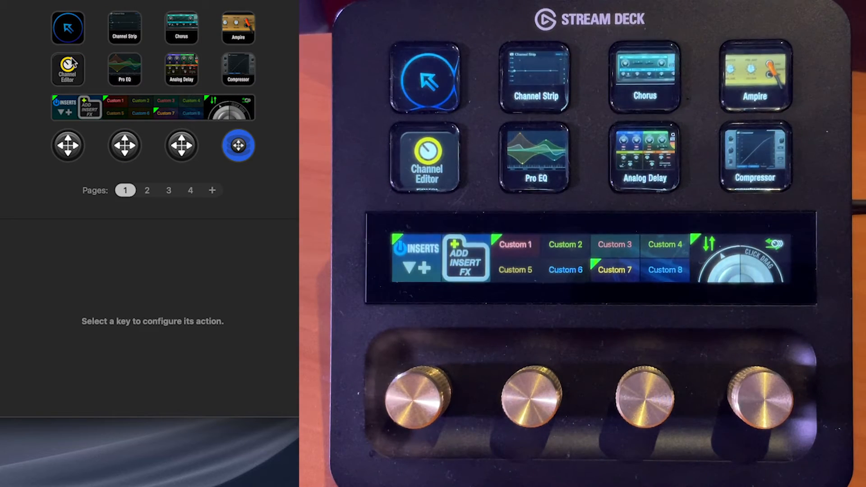
Step: Set the arrow key in the Insert FX profile to switch back to page 2 of the Mac S1 MAIN profile
left_click(69, 27)
left_click(194, 316)
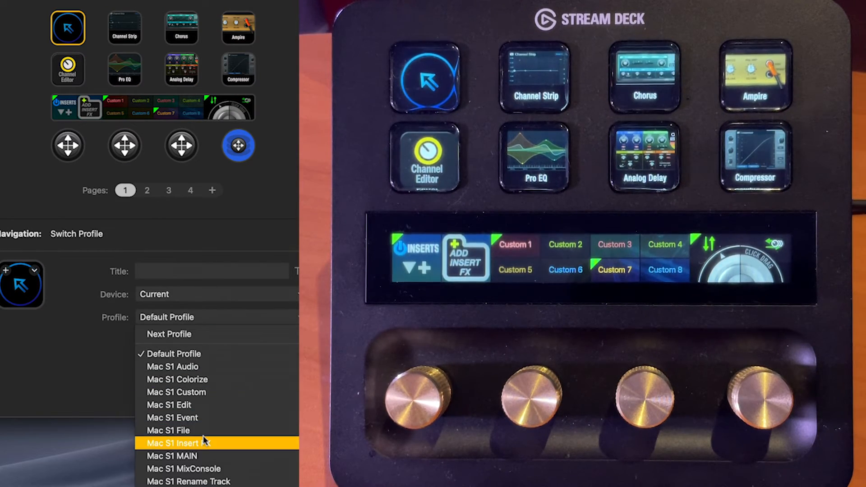
left_click(203, 456)
left_click(174, 342)
left_click(170, 371)
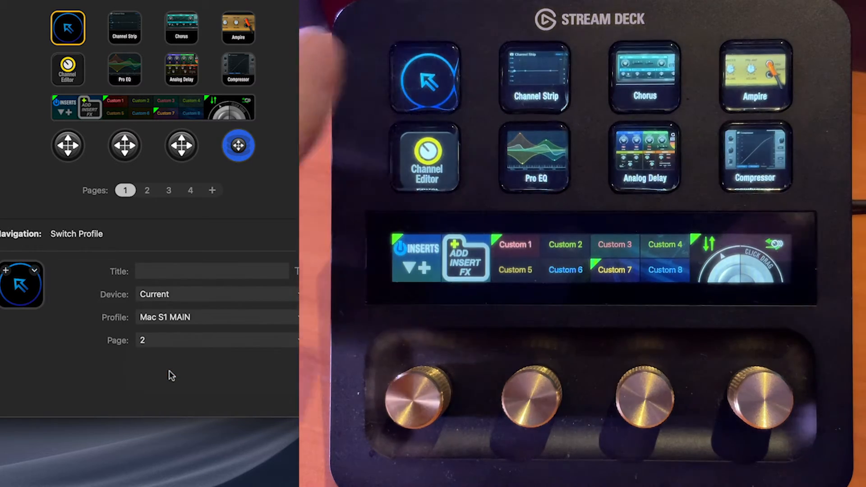